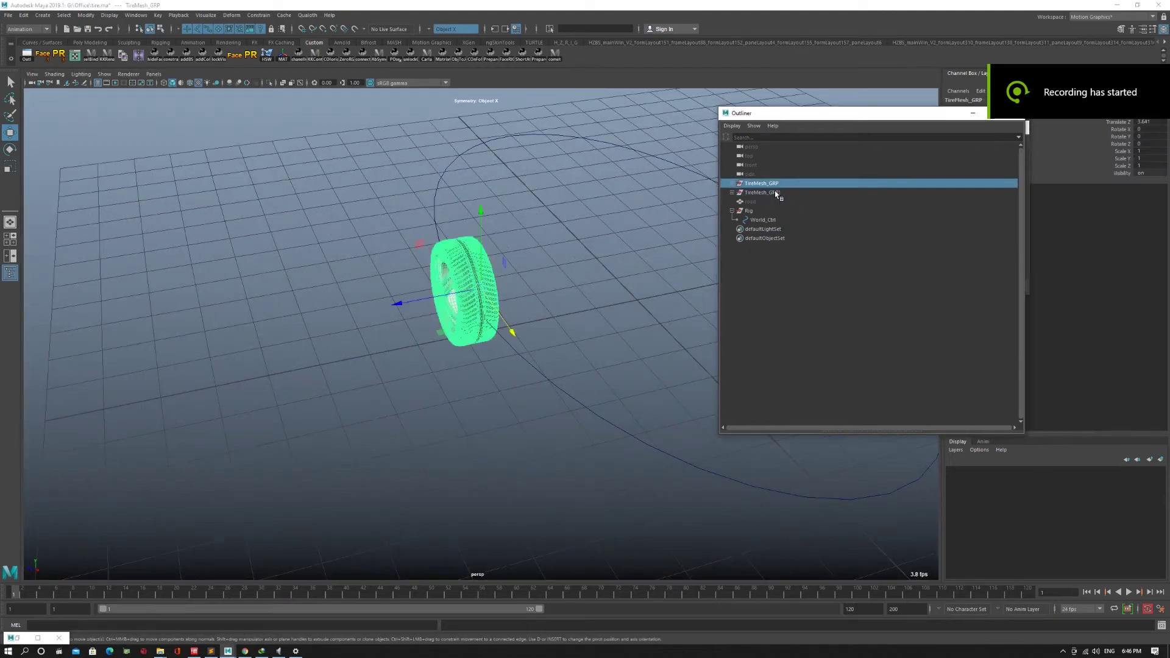
- Test moving World_Ctrl along its X axis and undo the move
left_click_drag(560, 305, 481, 316, "alt")
middle_click_drag(481, 316, 365, 306, "alt")
right_click_drag(366, 306, 569, 321, "alt")
left_click_drag(569, 321, 461, 373, "alt")
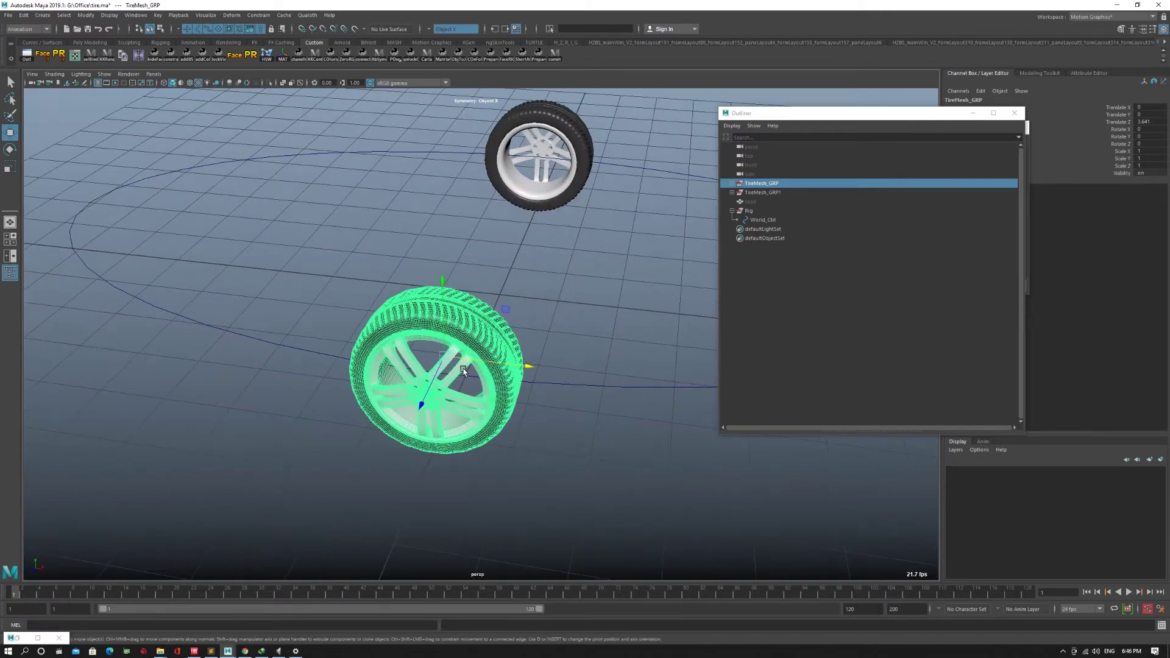
left_click_drag(569, 356, 560, 372, "alt")
left_click(655, 282)
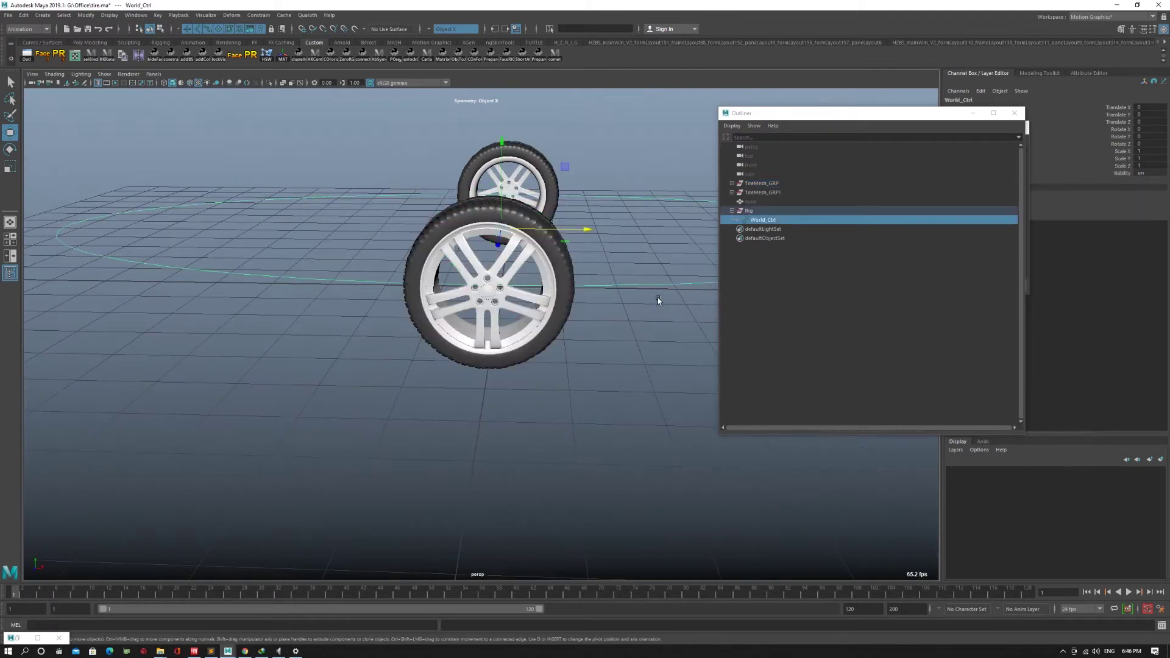
left_click_drag(553, 236, 299, 235)
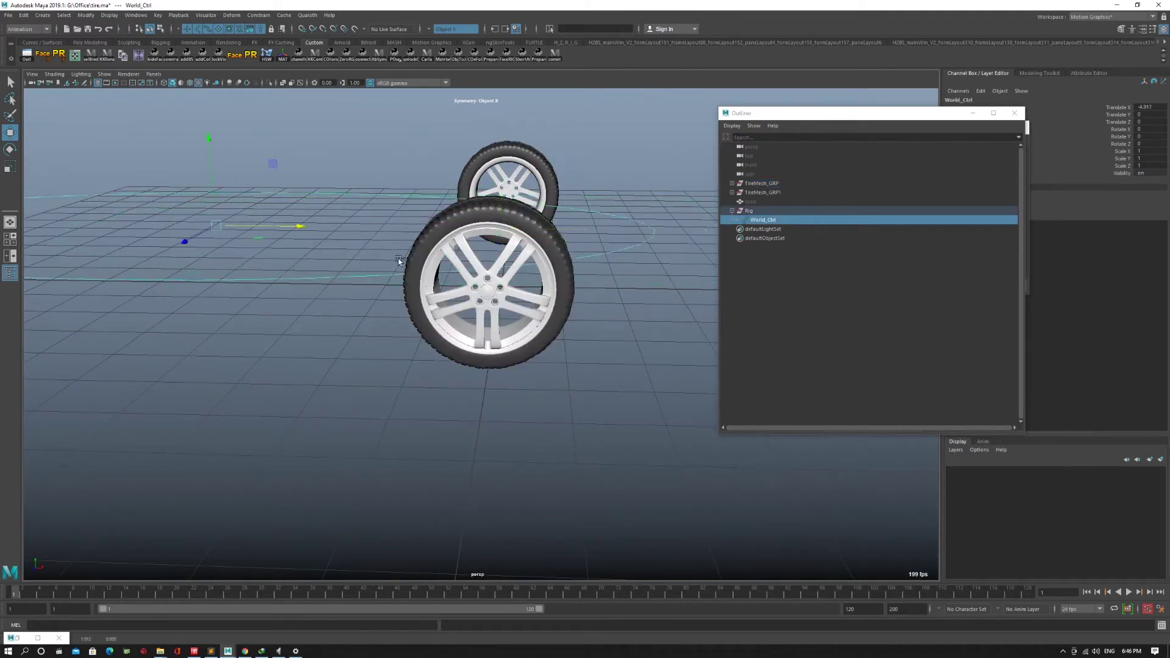
key("ctrl+z")
- Run the Dynamic Wheel Python script in the Script Editor, minimize the editor and place the tool window over the viewport
left_click_drag(626, 352, 494, 322, "alt")
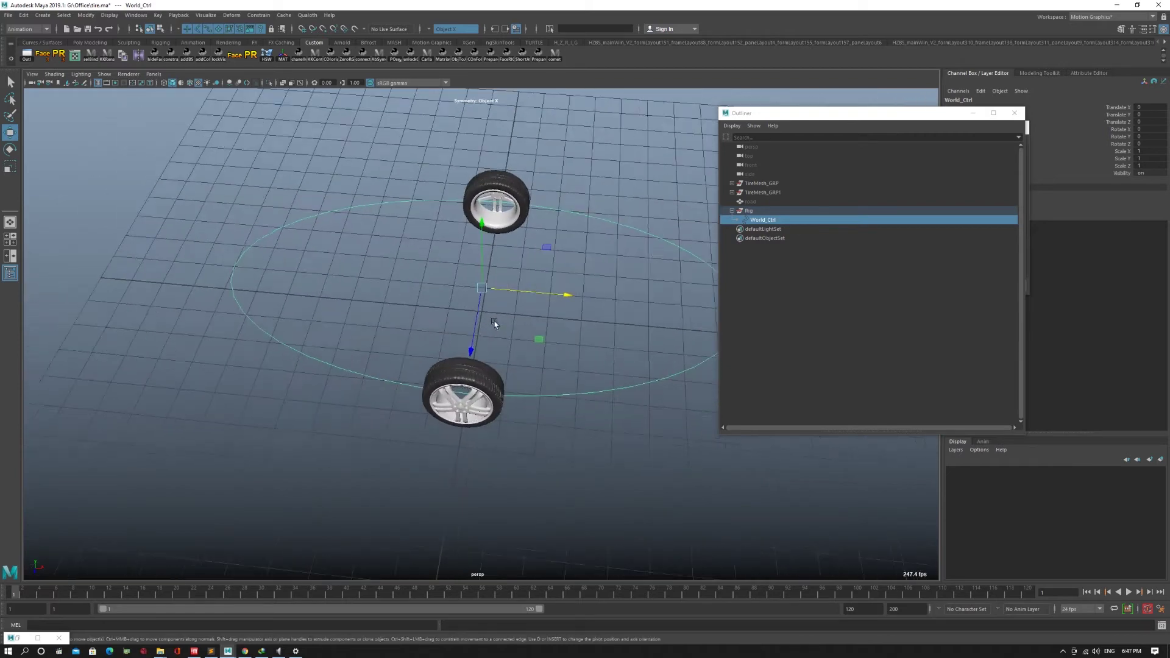
left_click(1161, 625)
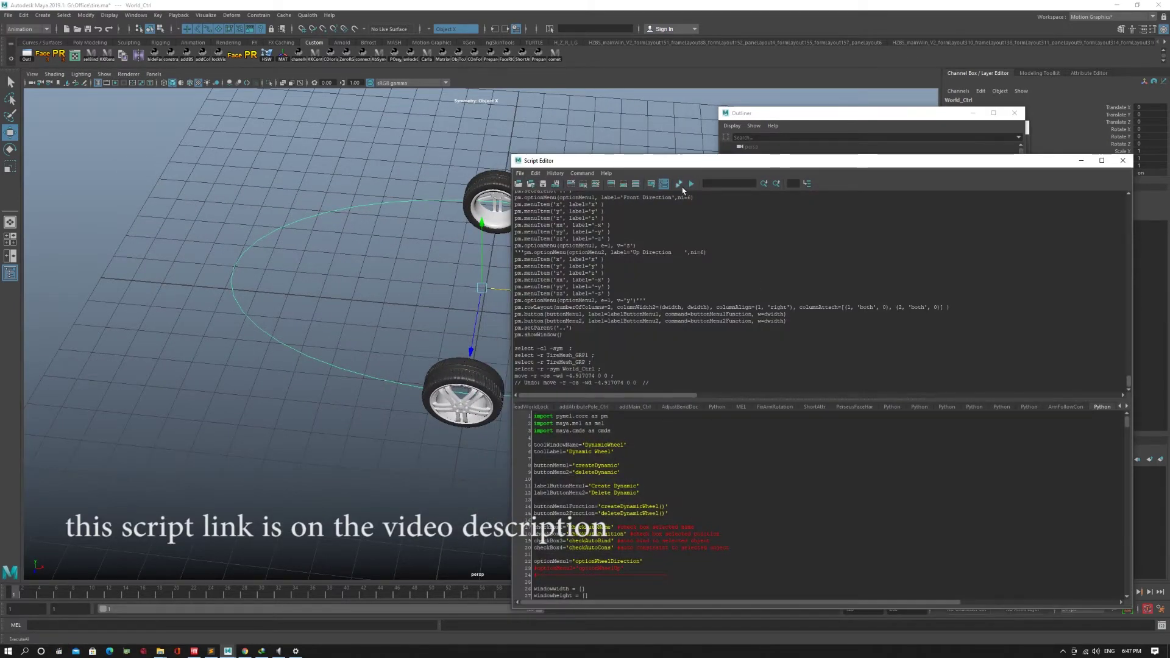
left_click(680, 184)
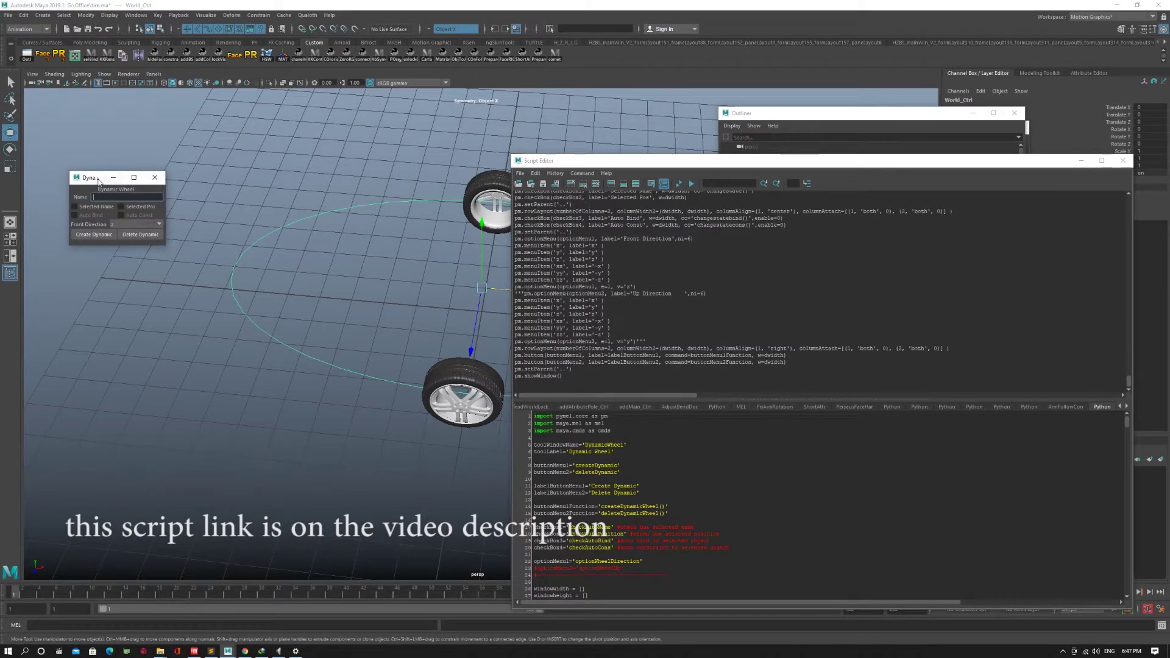
left_click_drag(98, 180, 211, 160)
left_click(1081, 160)
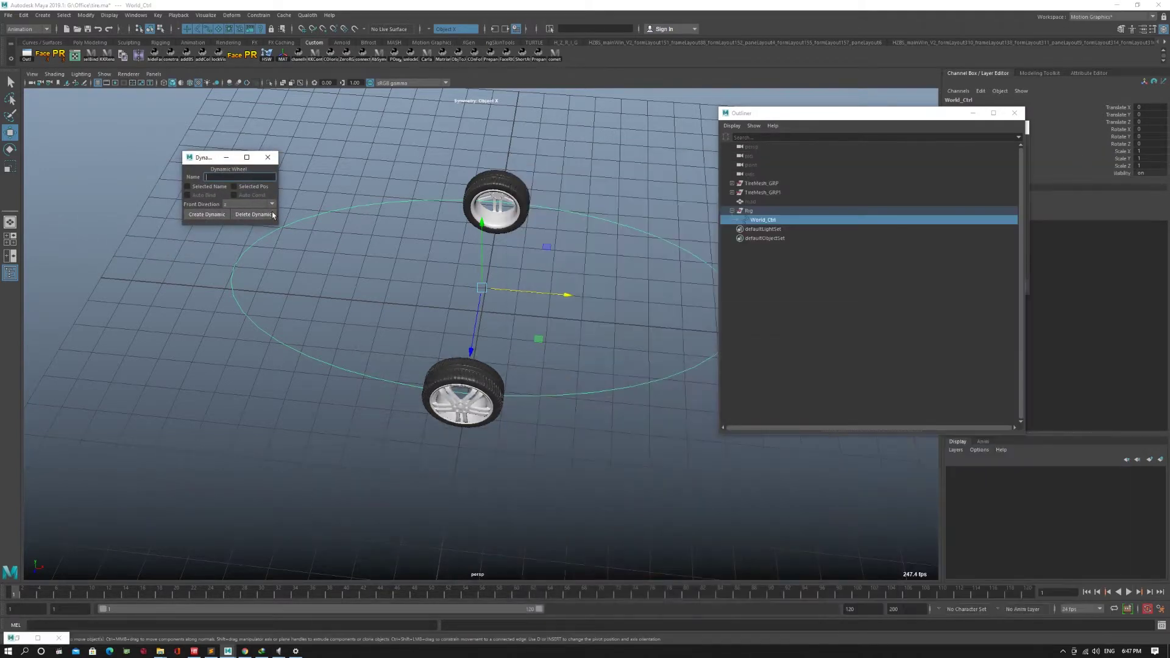
- Select TireMesh_GRP and TireMesh_GRP1 and examine both tire meshes and their axis orientation
left_click_drag(281, 211, 465, 284, "alt")
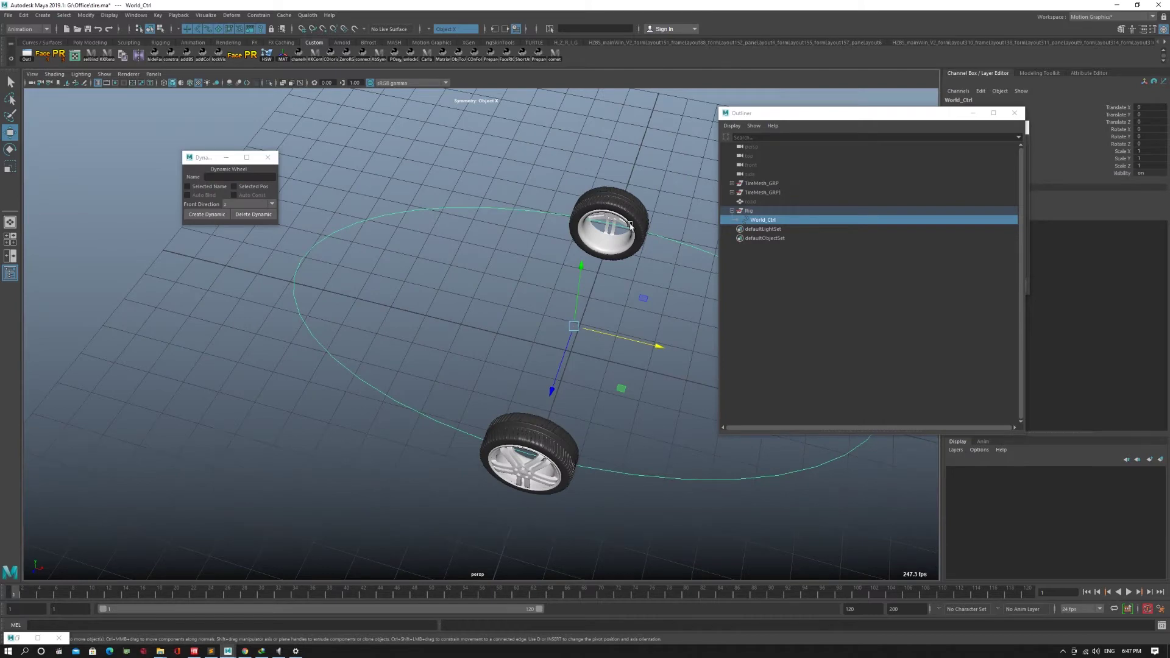
left_click_drag(551, 254, 534, 257, "alt")
middle_click_drag(534, 257, 465, 256, "alt")
left_click(789, 184)
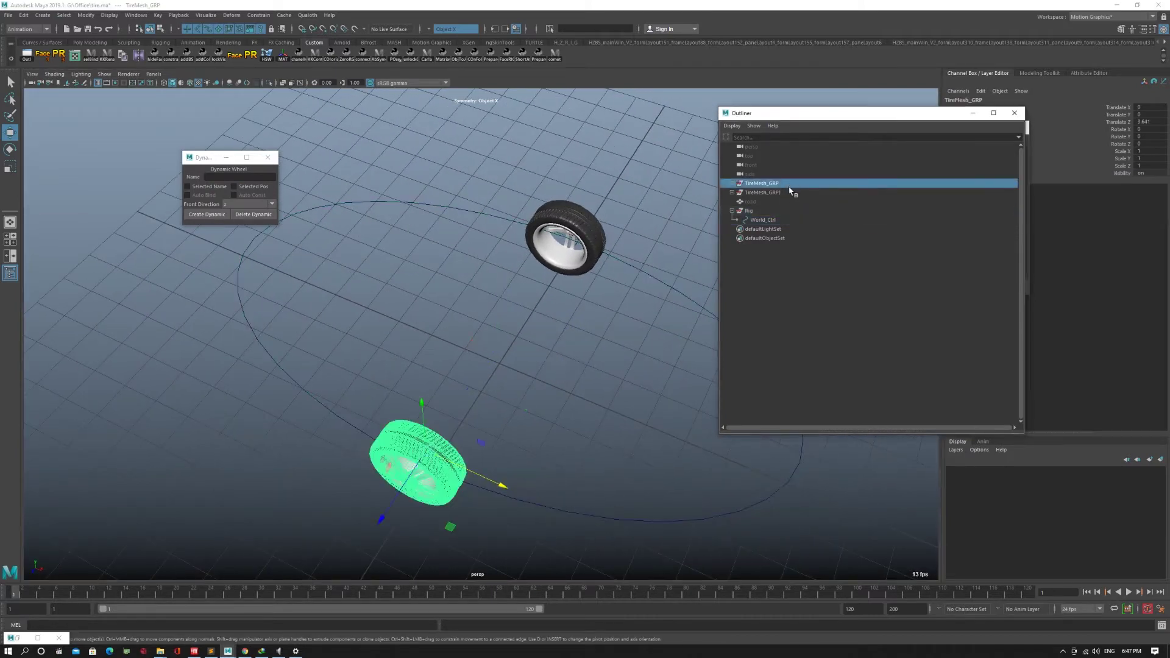
left_click(788, 192, "ctrl")
left_click_drag(606, 304, 591, 309, "alt")
left_click_drag(499, 262, 544, 321, "alt")
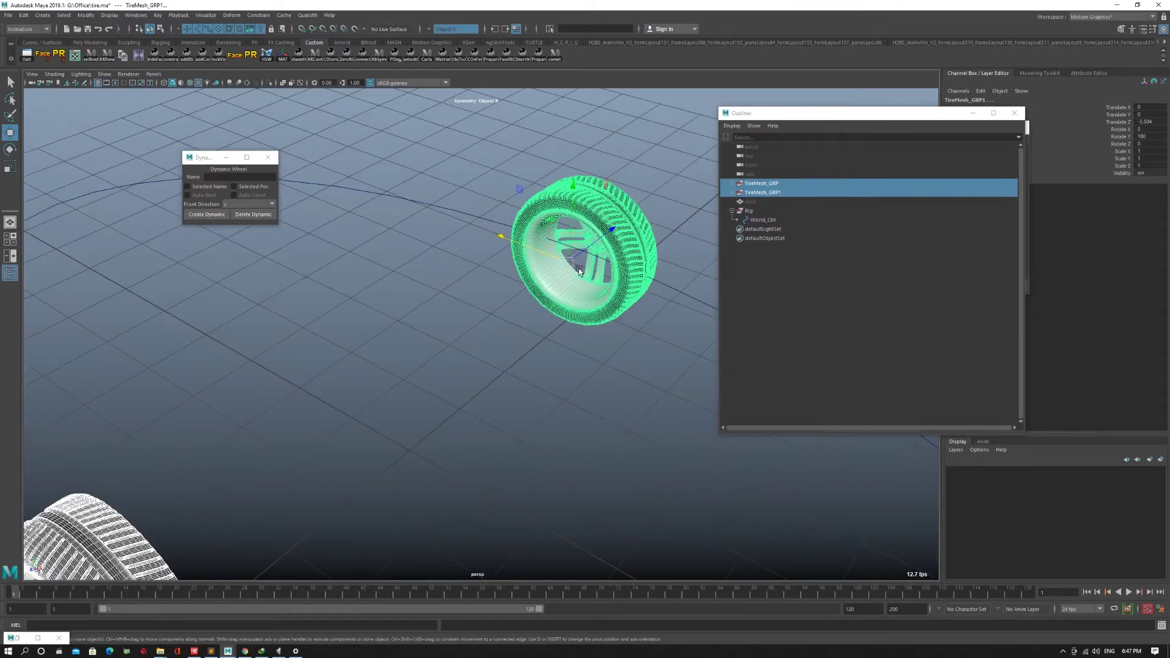
- Test rotating TireMesh_GRP1 and undo the rotation
left_click(784, 194)
key("e")
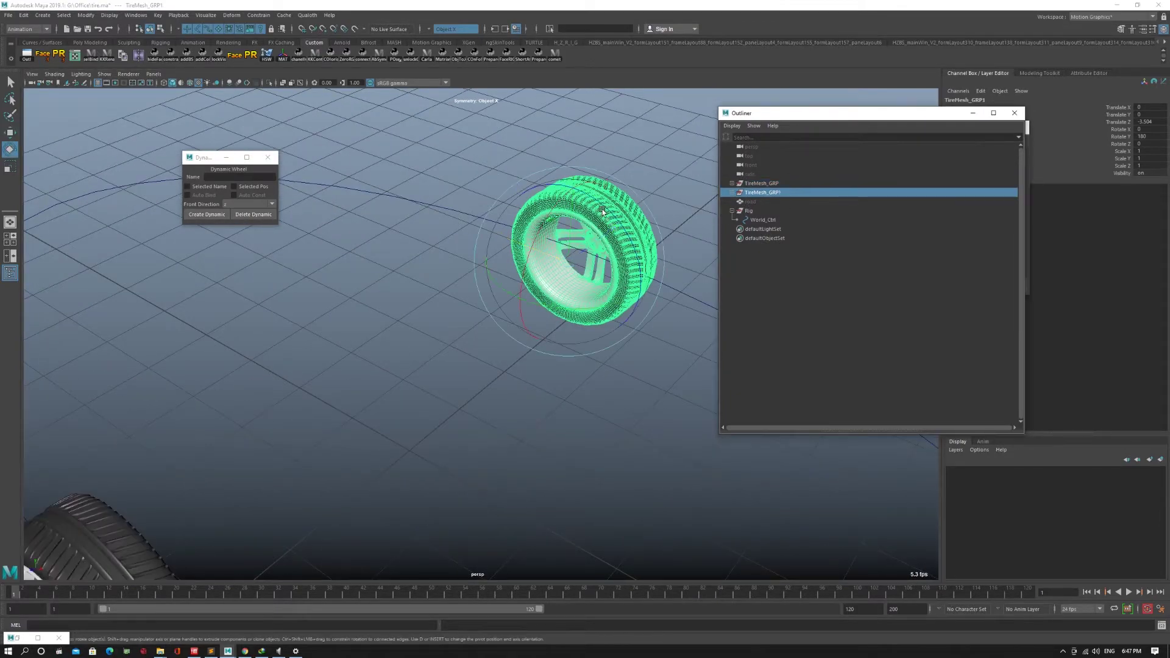
left_click_drag(600, 207, 670, 274)
key("ctrl+z")
left_click_drag(510, 306, 599, 300, "alt")
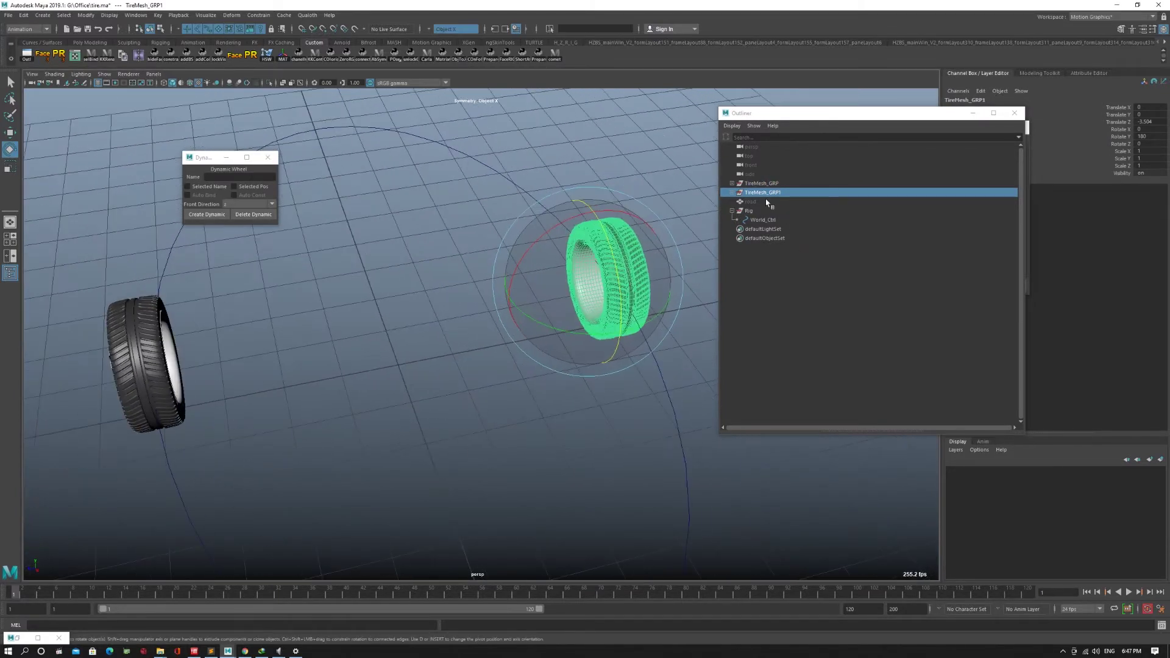
- Select TireMesh_GRP and TireMesh_GRP1, and enable Selected Name, Selected Pos and Auto Const in the Dynamic Wheel tool
left_click(762, 183)
left_click(769, 193, "ctrl")
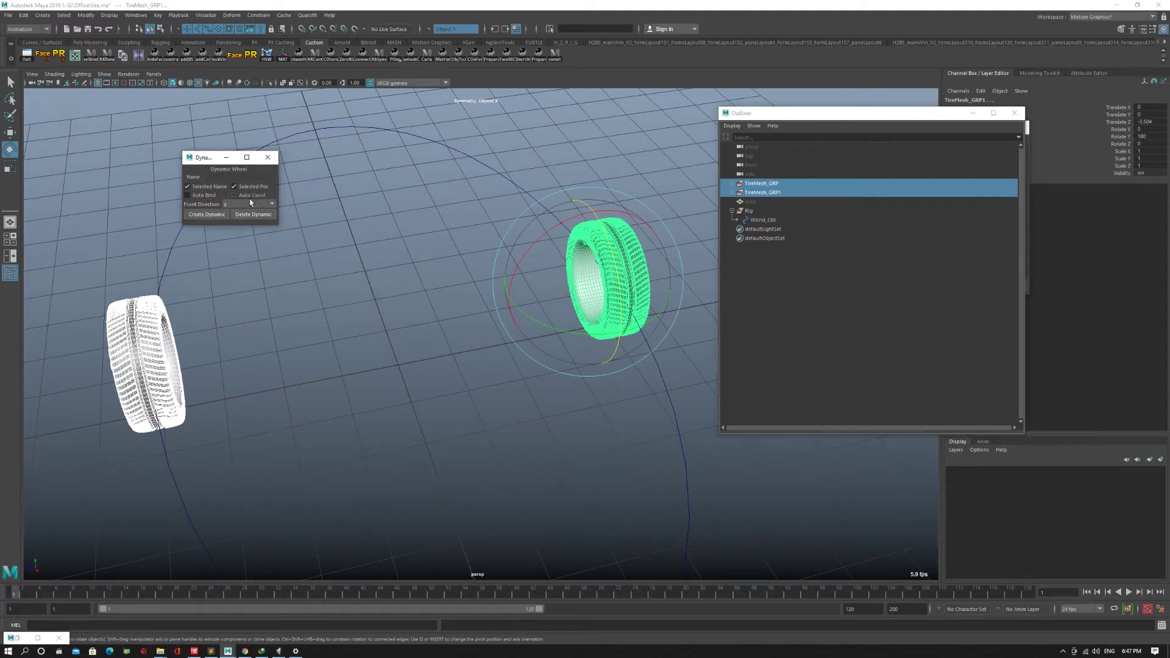
left_click_drag(362, 187, 309, 203, "alt")
left_click(250, 197)
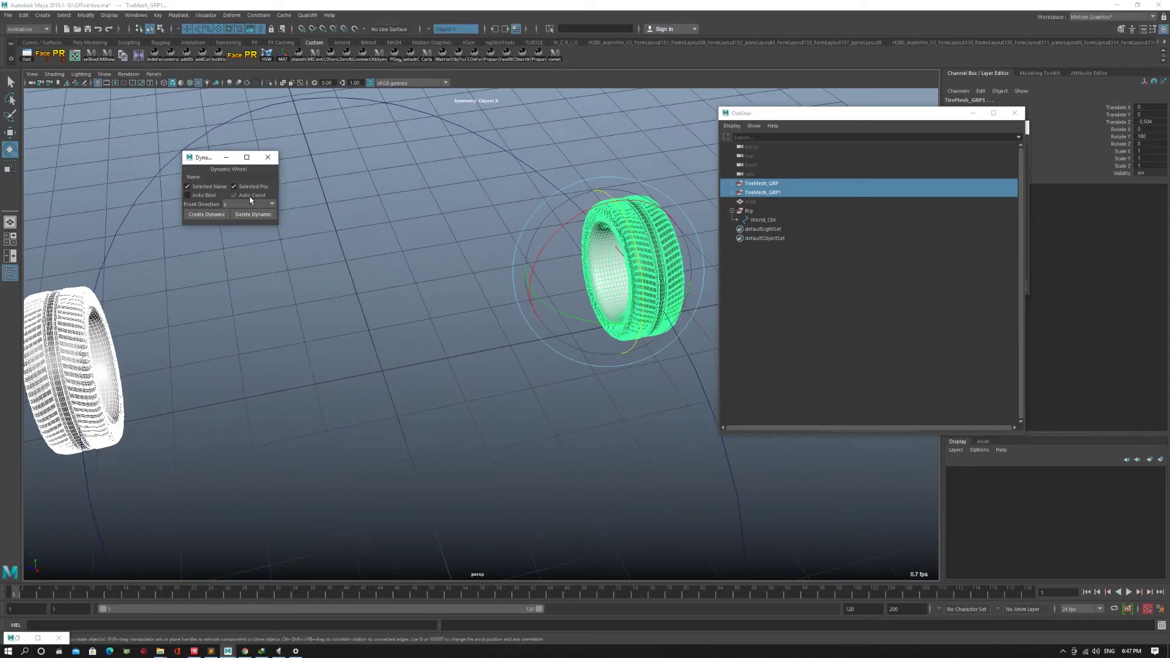
- Test moving both tire groups along X to check the front direction, and undo the move
left_click_drag(405, 212, 572, 229, "alt")
key("w")
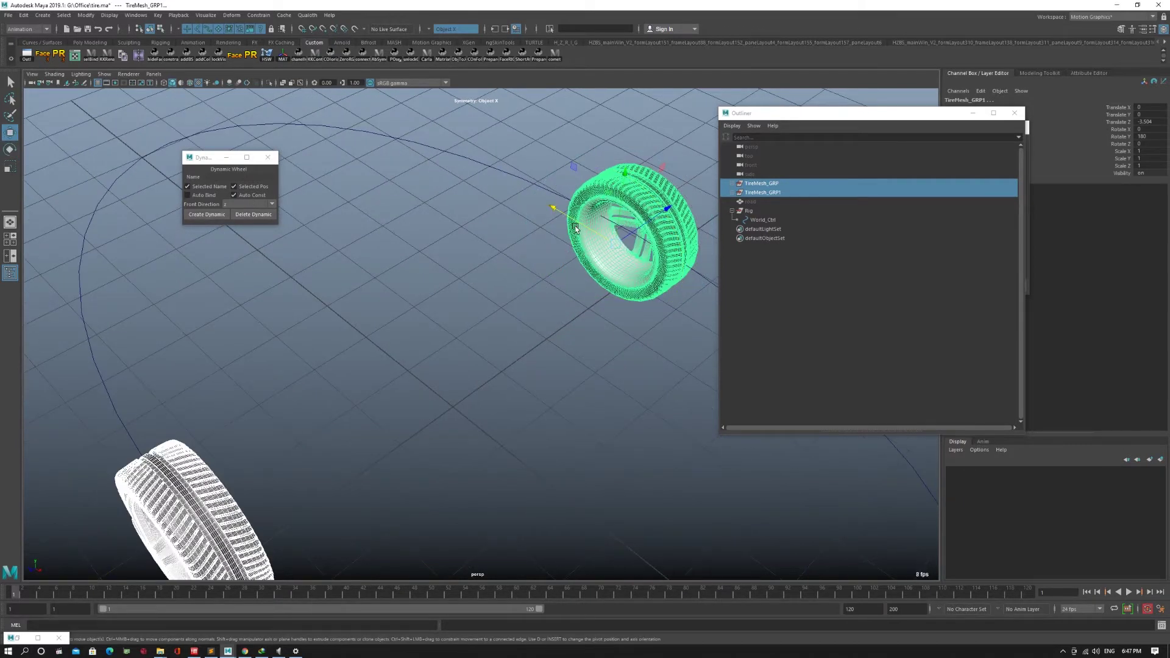
left_click_drag(564, 215, 595, 229)
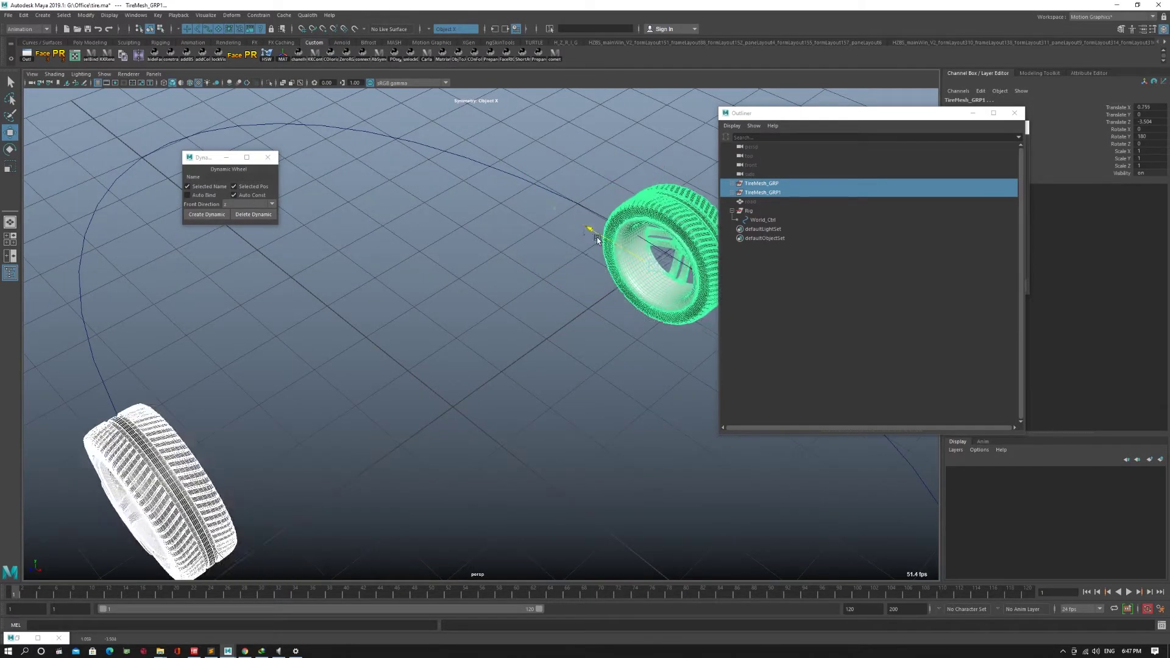
key("ctrl+z")
key("ctrl+z")
key("ctrl+z")
- Set the wheel's front direction to x and create the dynamic setup for both selected tire groups
left_click(239, 206)
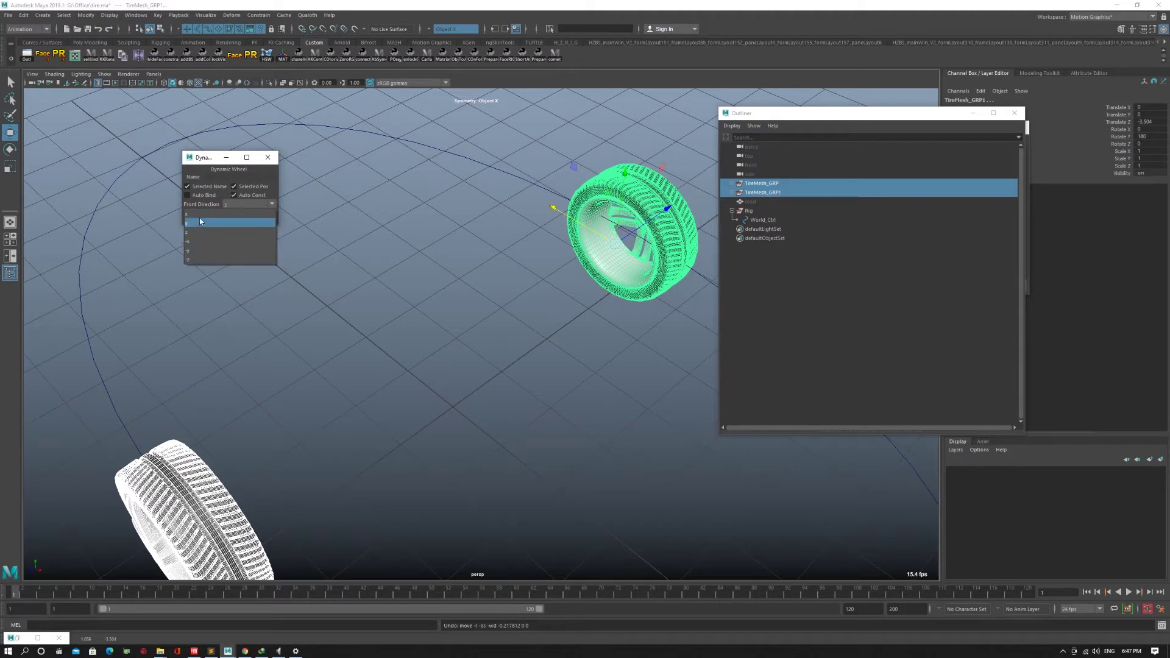
left_click(237, 214)
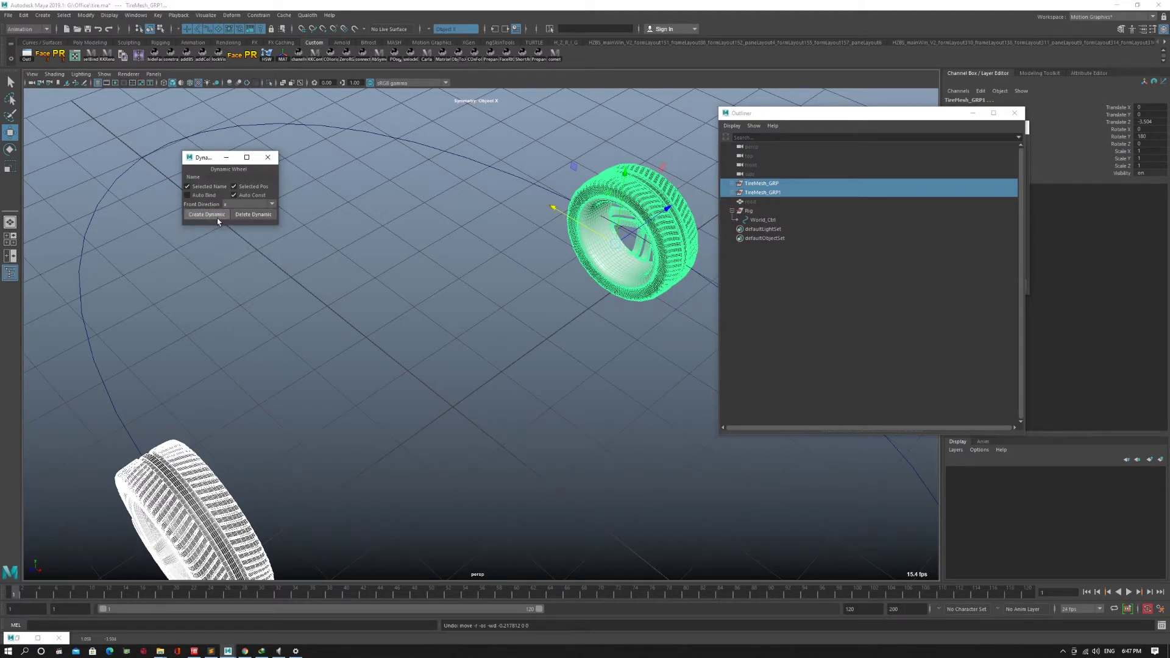
left_click(218, 219)
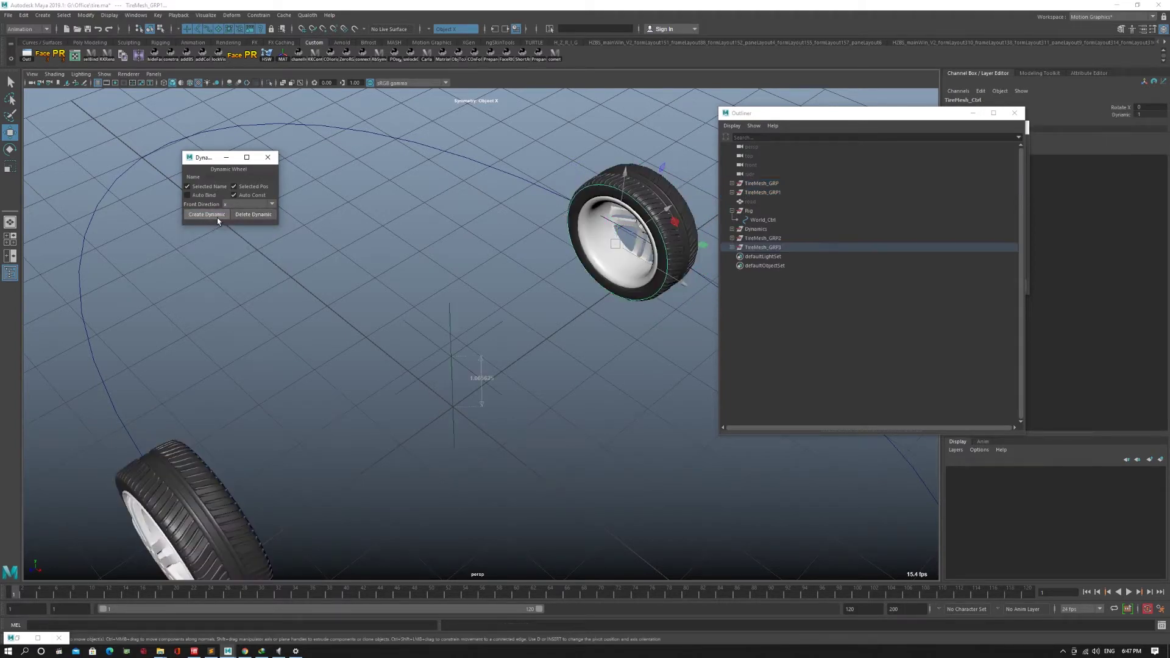
- Test moving TireMesh_GRP2 and TireMesh_GRP3 together along X to check the wheels' rolling, and undo it
left_click(783, 239)
left_click(785, 249, "shift")
scroll(630, 266, "down", 3)
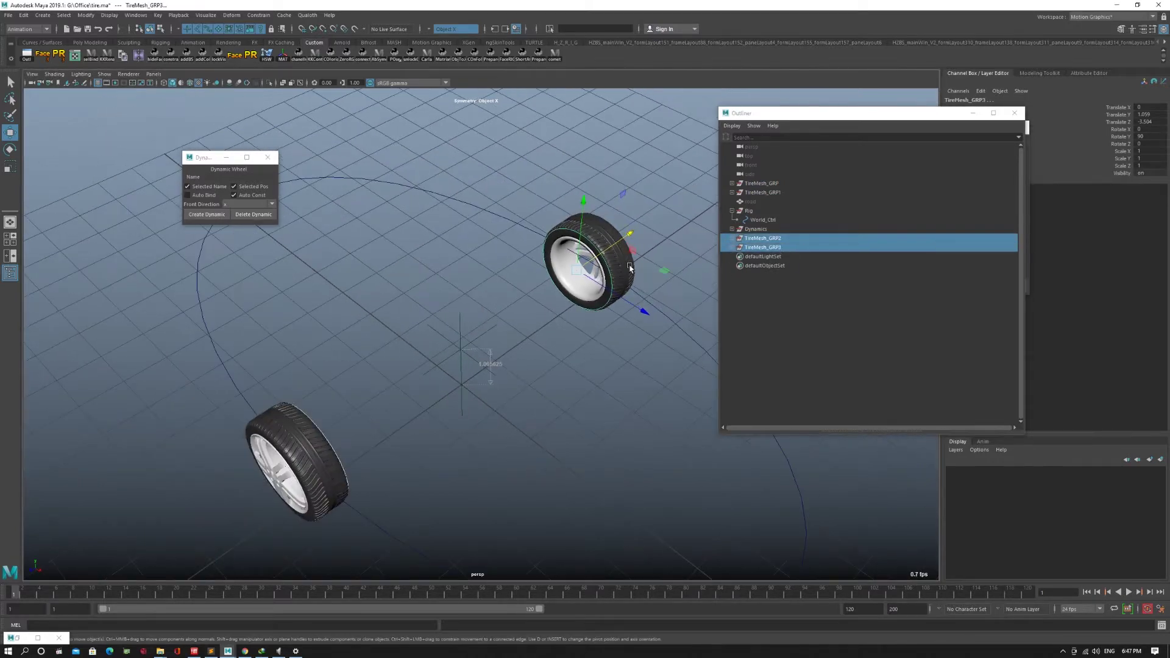
left_click_drag(641, 309, 562, 284)
left_click_drag(474, 353, 582, 230, "alt")
key("ctrl+z")
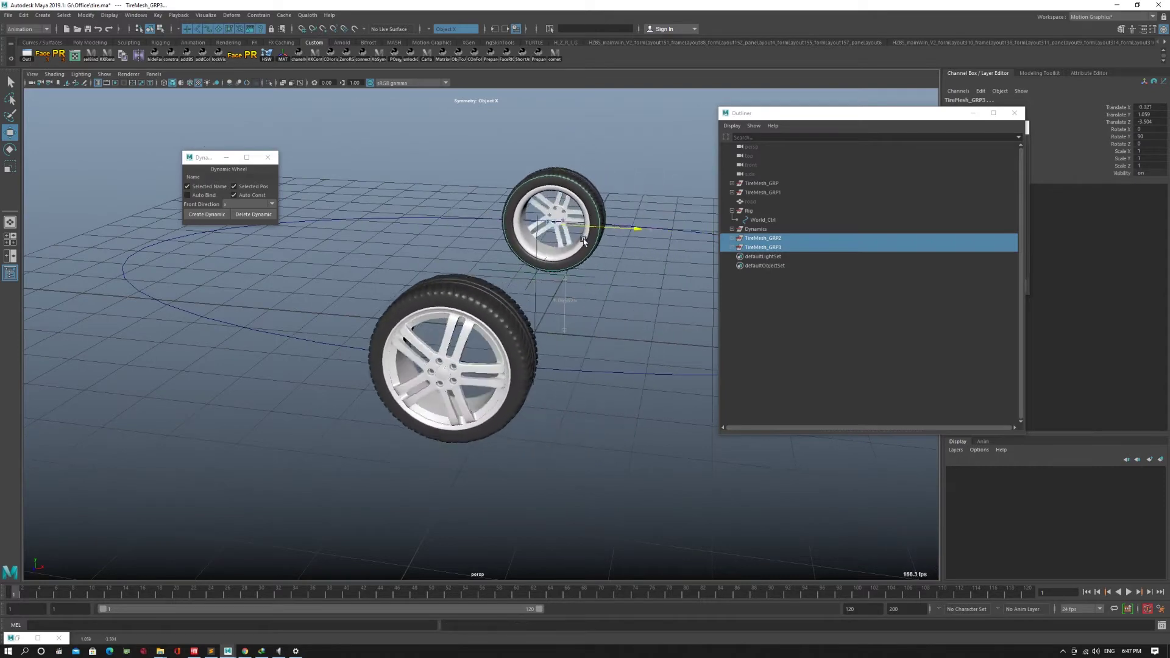
key("ctrl+z")
- Expand TireMesh_GRP2 and inspect the Dynamic attribute of its TireMesh_Ctrl
left_click_drag(619, 341, 597, 368, "alt")
left_click(732, 239)
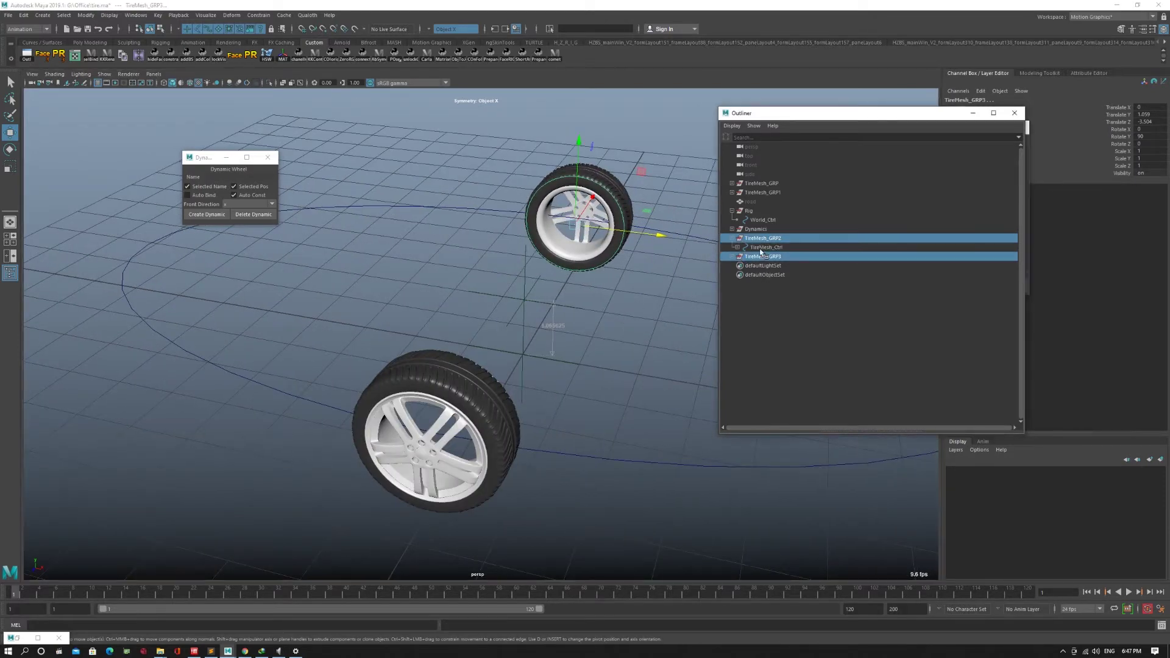
left_click(768, 247)
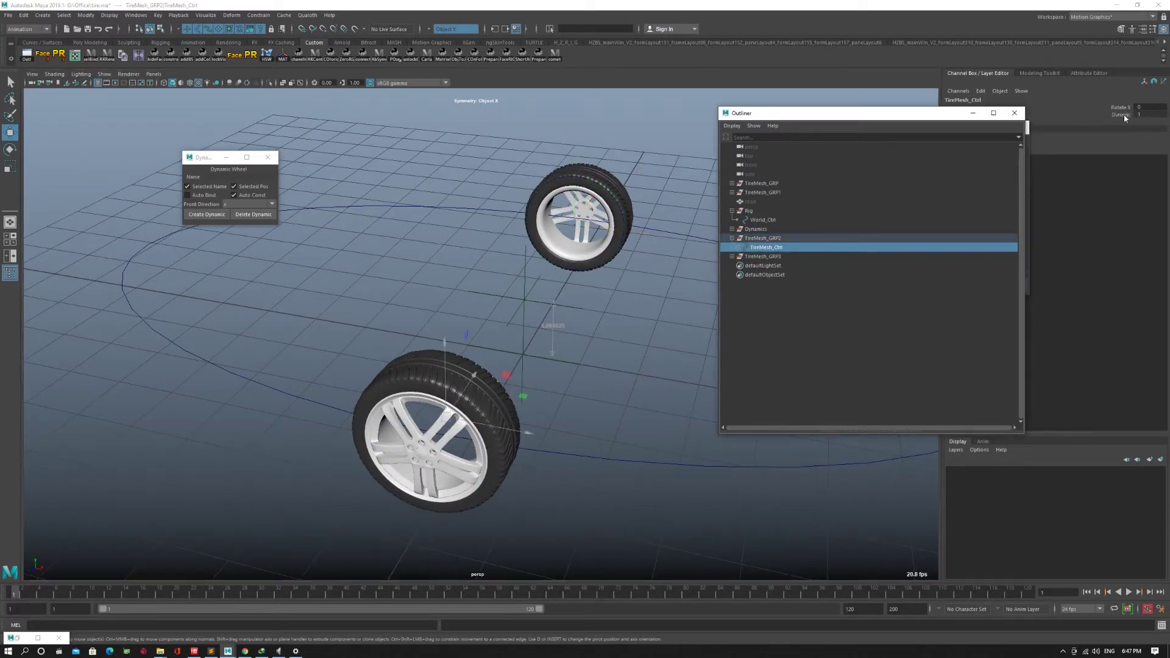
left_click(1123, 115)
- Parent TireMesh_GRP2 and TireMesh_GRP3 under World_Ctrl
left_click(745, 240)
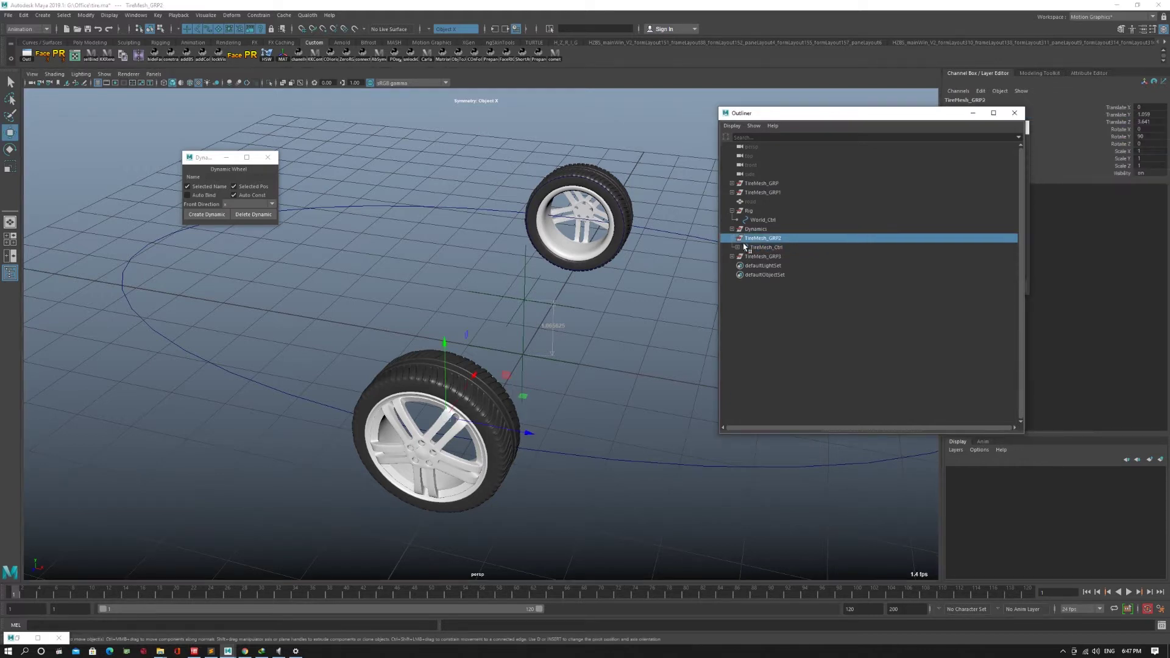
left_click(733, 239)
left_click(767, 248, "ctrl")
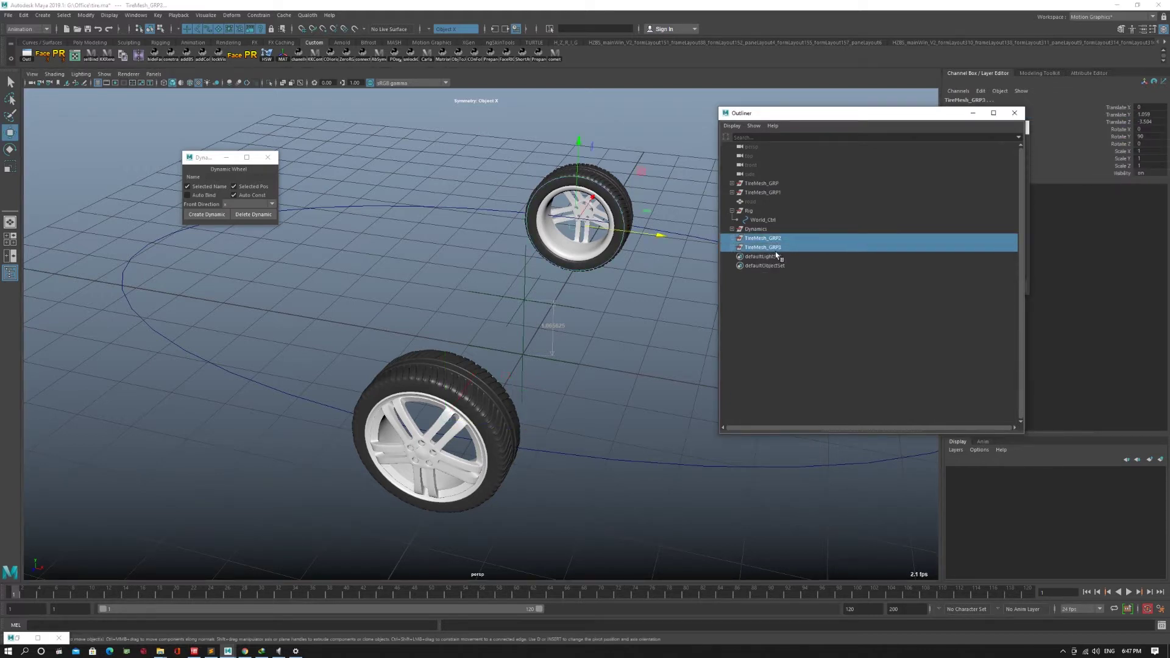
left_click(767, 223, "ctrl")
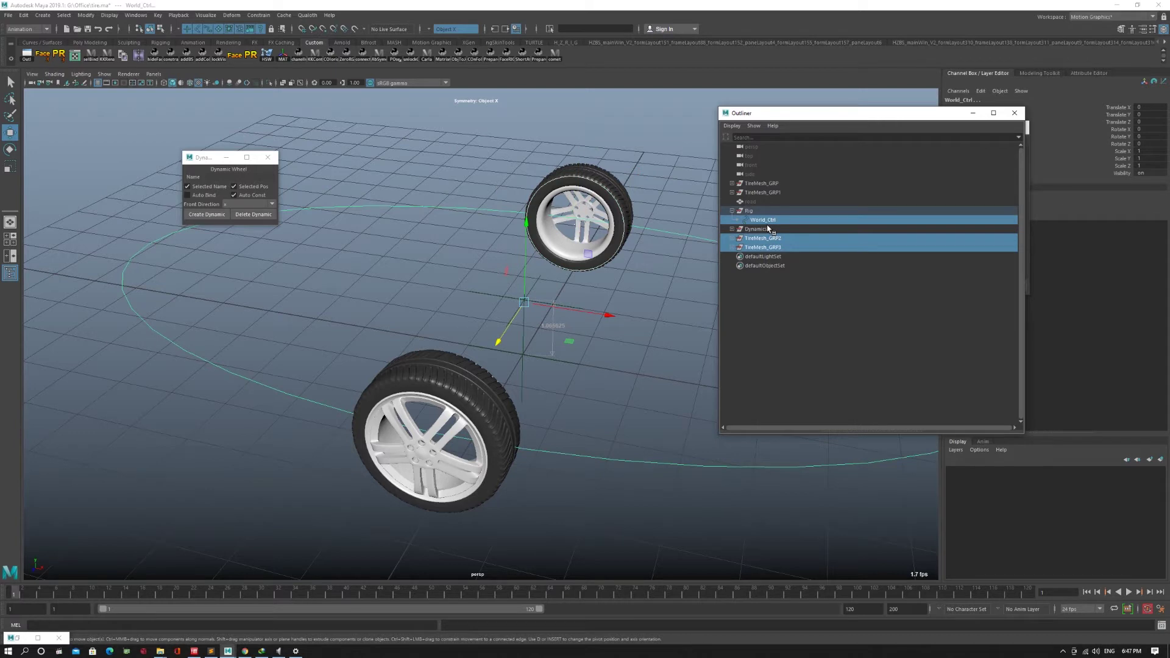
middle_click_drag(774, 234, 772, 221)
- Animate World_Ctrl from frame 1 to frame 31, moving it about 4 units along X, and scrub the timeline to check the wheels
left_click_drag(574, 313, 520, 352)
key("alt+v")
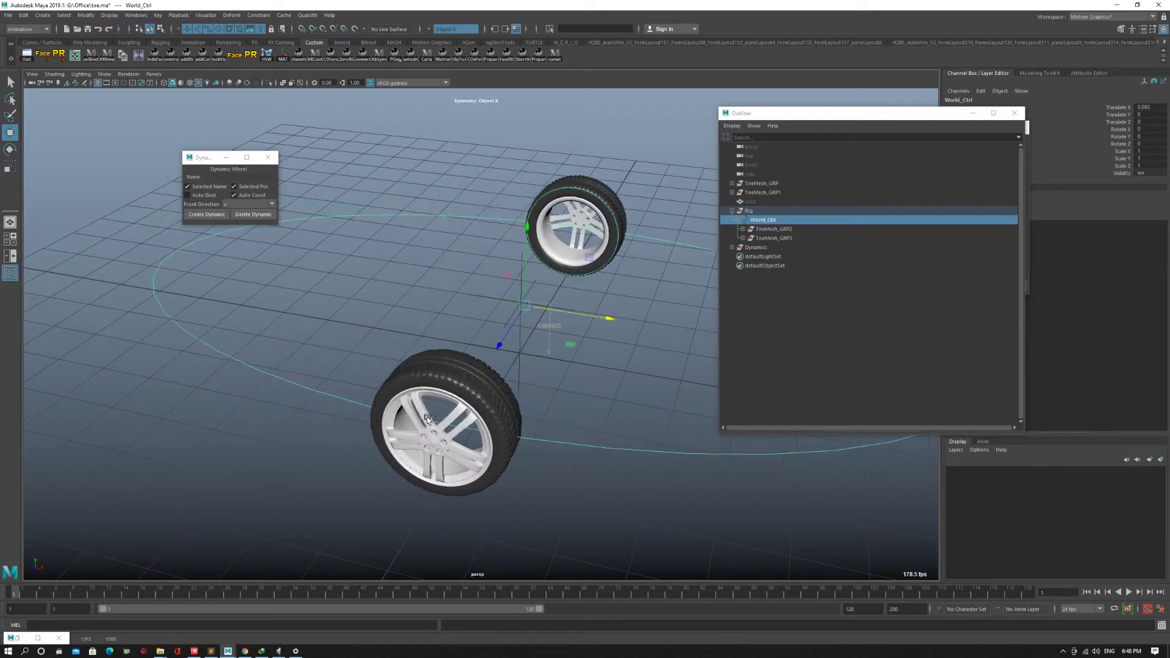
key("alt+v")
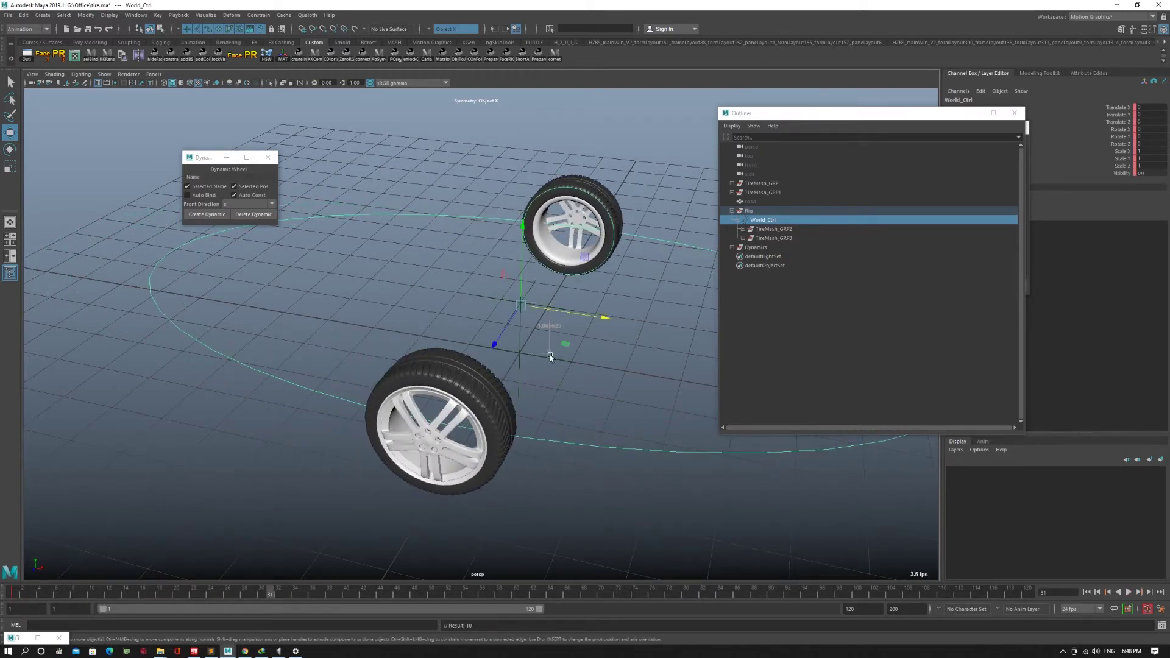
left_click_drag(587, 318, 857, 392)
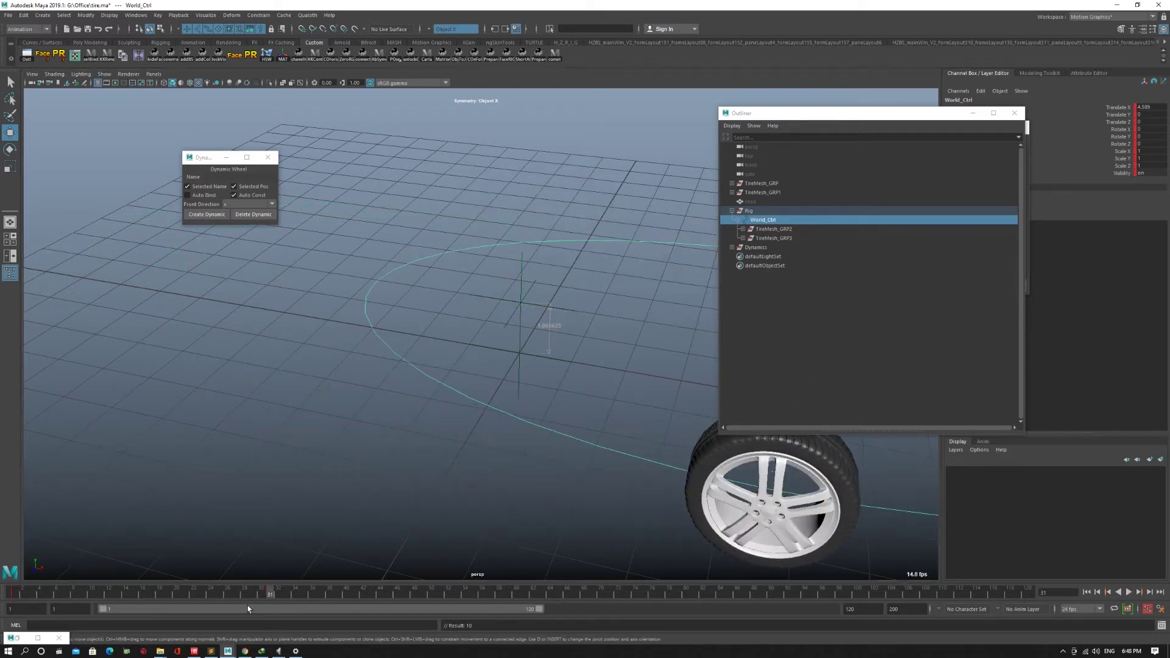
left_click_drag(175, 601, 34, 594)
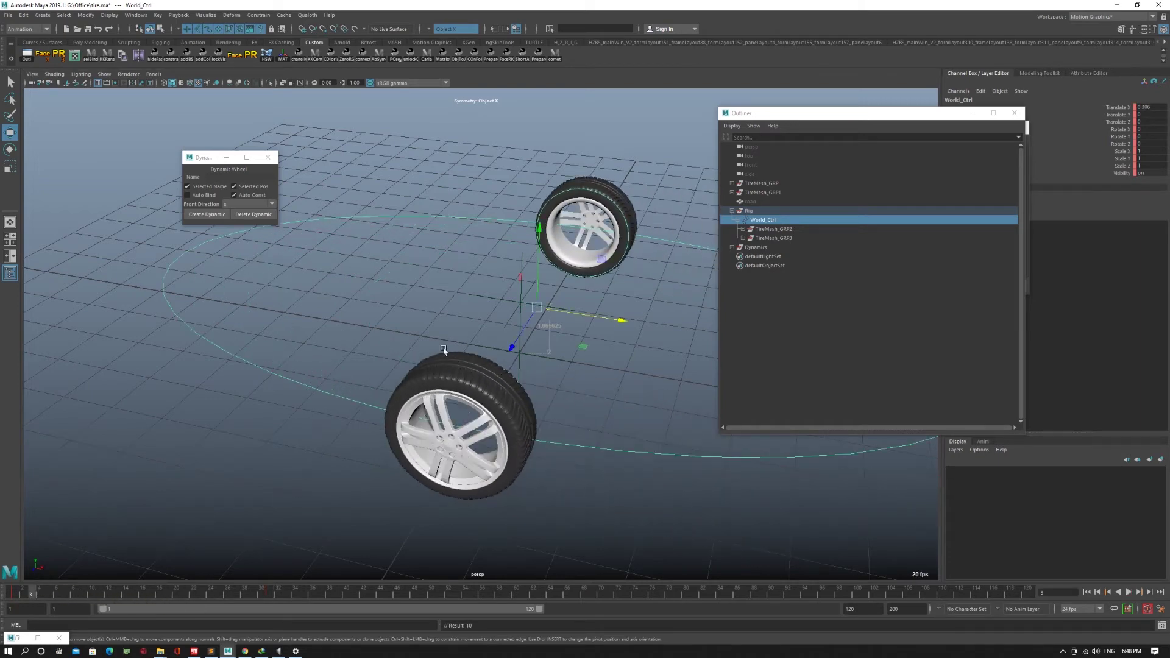
- Test rotating World_Ctrl with the wheels attached and undo the rotation
key("e")
left_click_drag(582, 345, 469, 323)
key("ctrl+z")
key("q")
- Select the Dynamics group and its TireMesh_2_Loc locator, and examine the locator's position and axes relative to the wheel
left_click(757, 247)
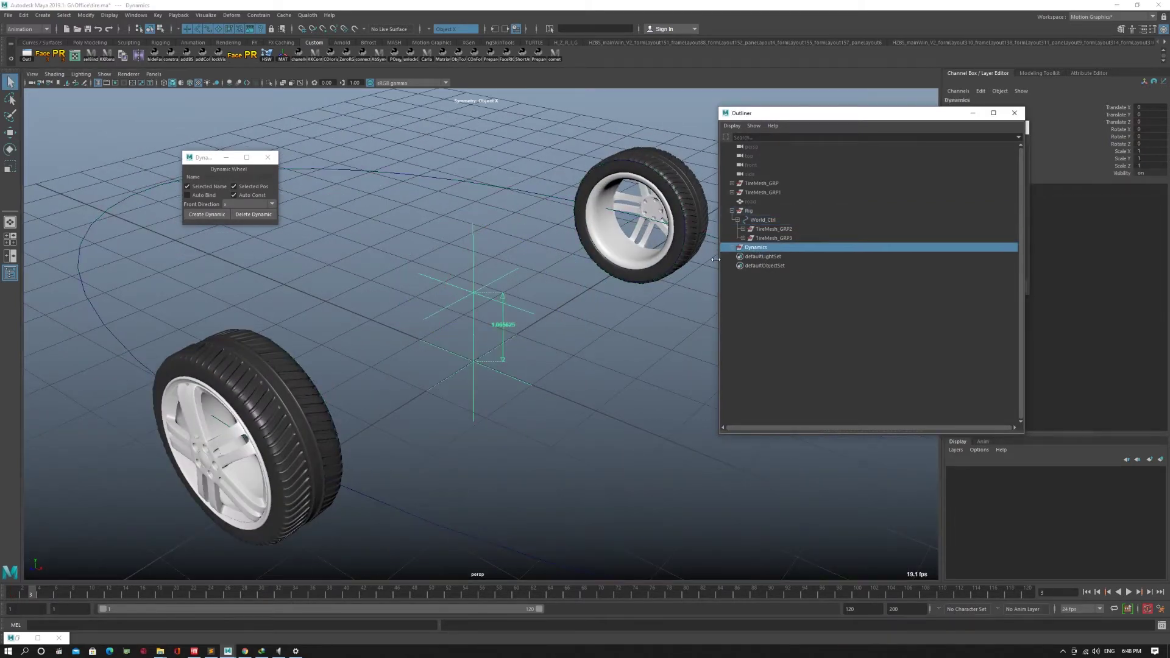
left_click(473, 252)
mouse_move(514, 295)
left_mouse_down("alt")
mouse_move(400, 297)
mouse_move(427, 304)
mouse_move(397, 295)
mouse_move(388, 323)
mouse_move(556, 296)
mouse_move(529, 281)
left_mouse_up("alt")
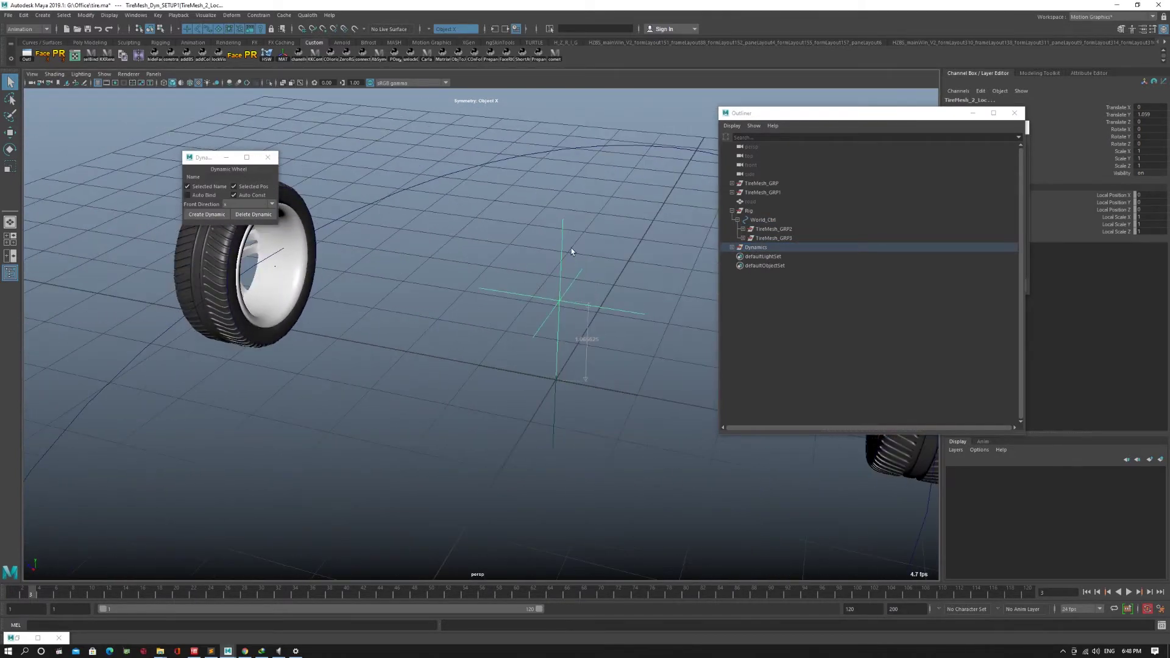
key("w")
left_click_drag(417, 258, 294, 258, "alt")
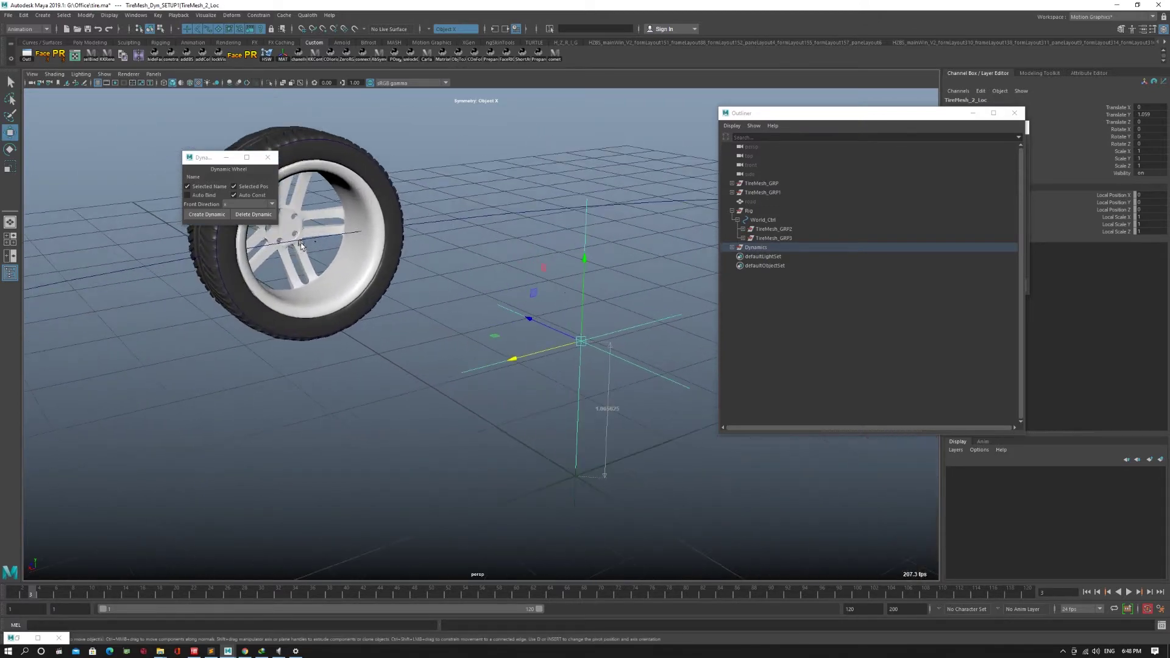
left_click_drag(521, 301, 611, 243, "alt")
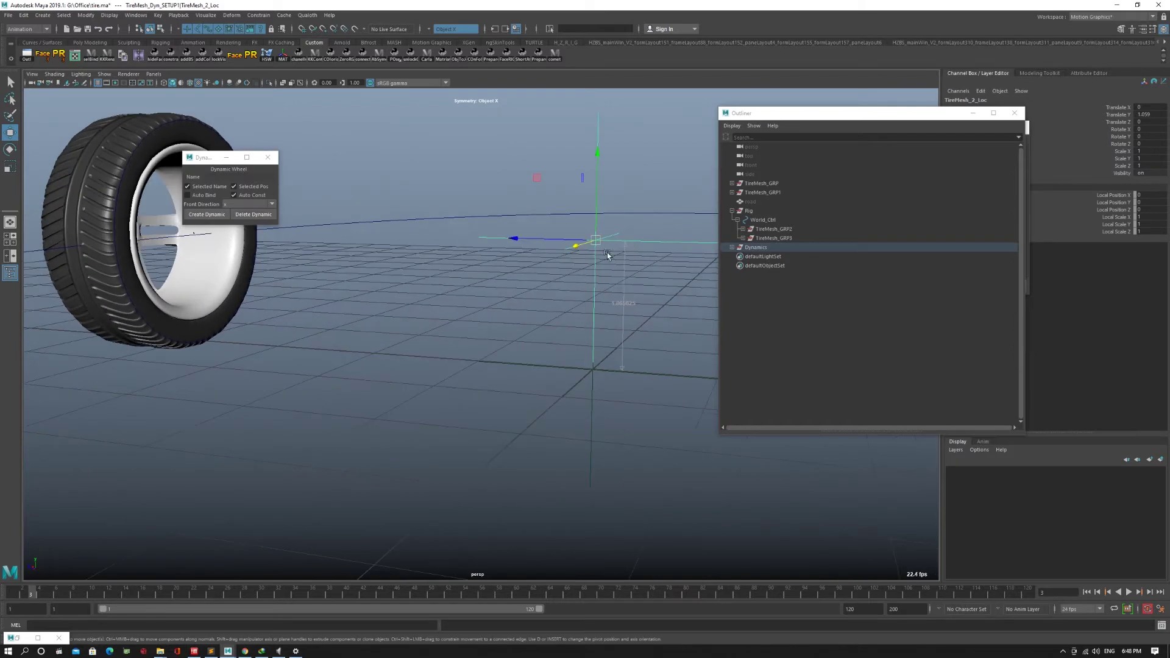
left_click_drag(589, 384, 612, 365, "alt")
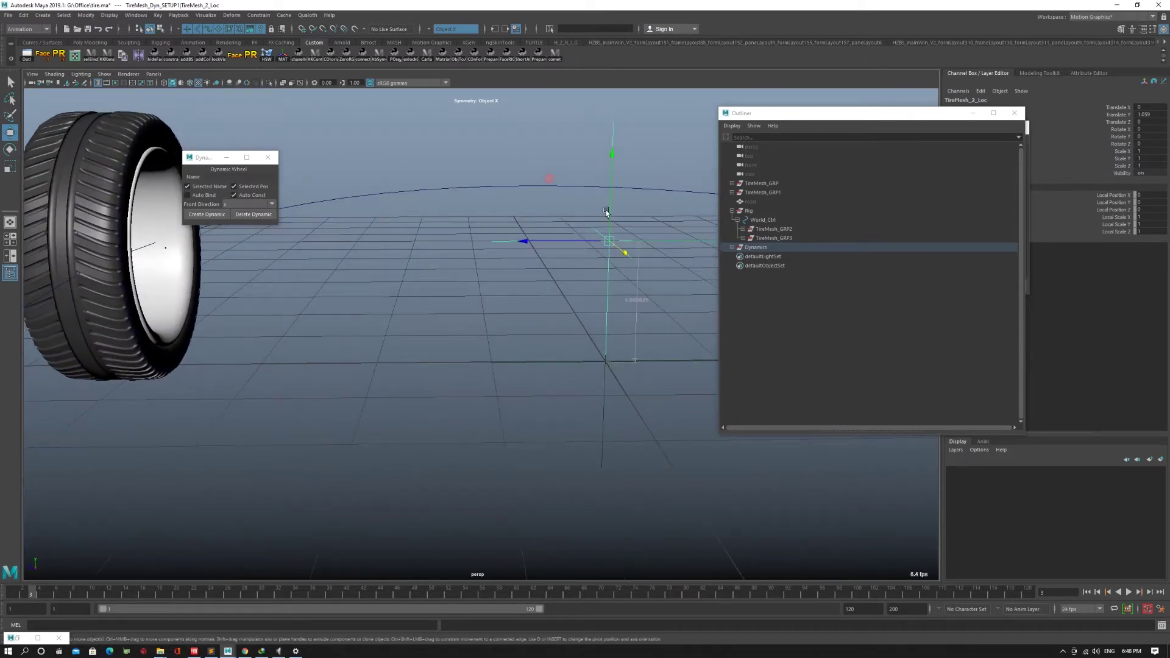
- Raise the TireMesh_2_Loc locator to about 3.4 units along Y
left_click_drag(611, 219, 616, 231, "alt")
scroll(616, 232, "down", 3)
left_click_drag(561, 195, 562, 35)
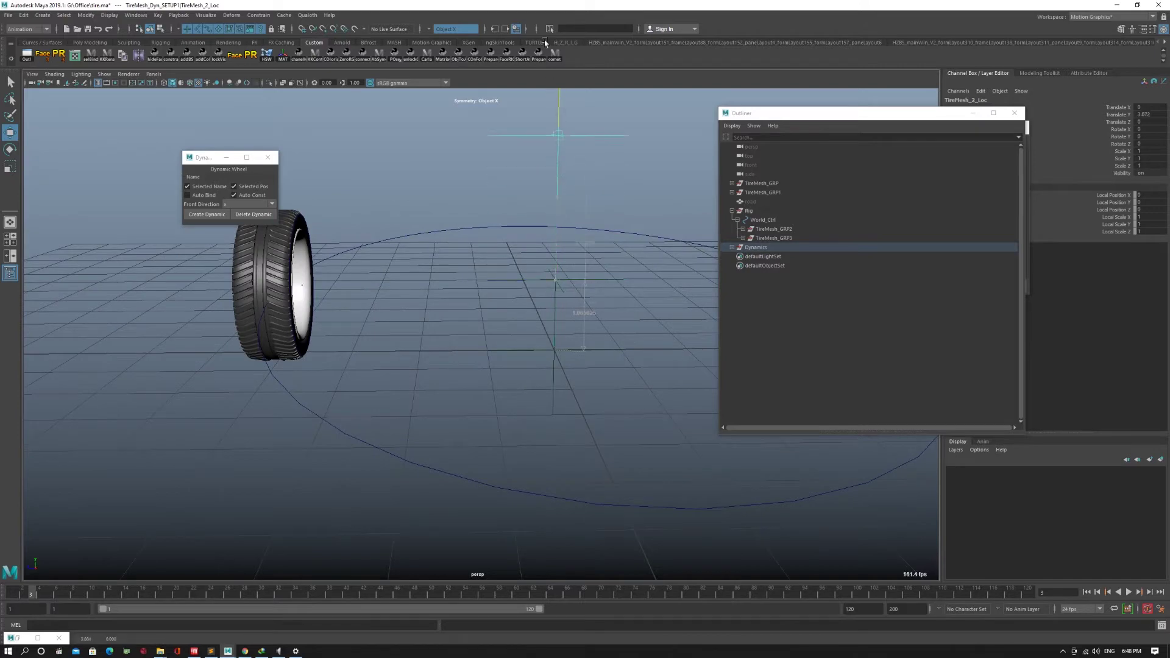
left_click_drag(588, 199, 598, 227, "alt")
- Test moving World_Ctrl along X with the raised locator and undo the move
left_click(598, 231)
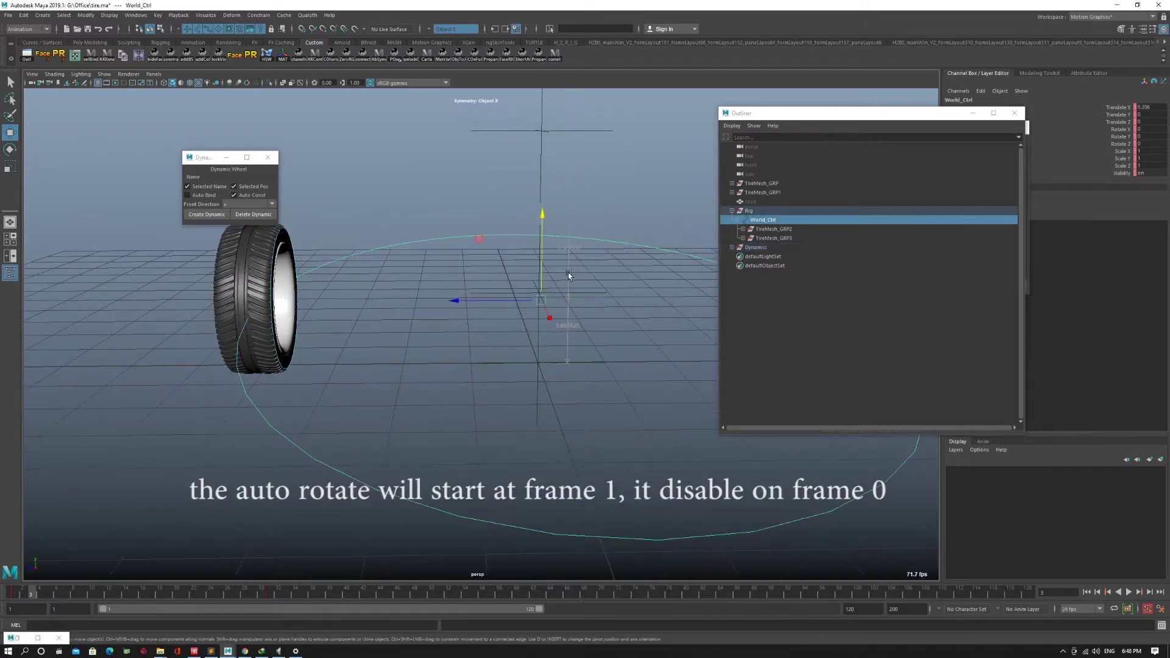
left_click_drag(558, 318, 519, 353)
key("ctrl+z")
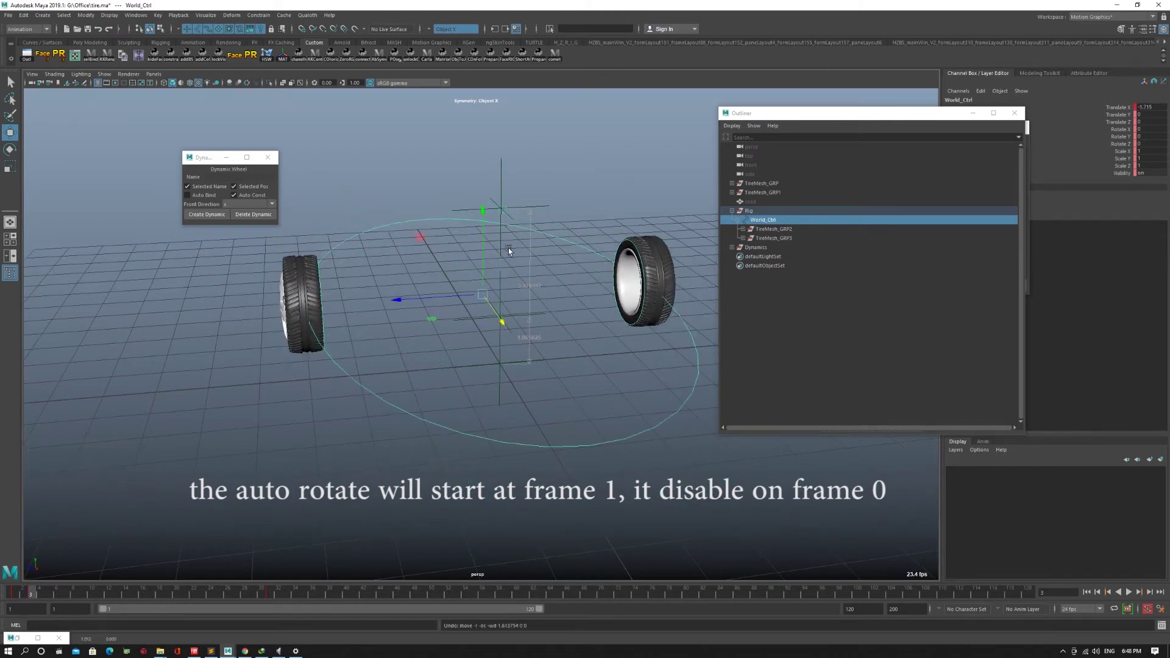
key("ctrl+z")
key("ctrl+z")
key("ctrl+z")
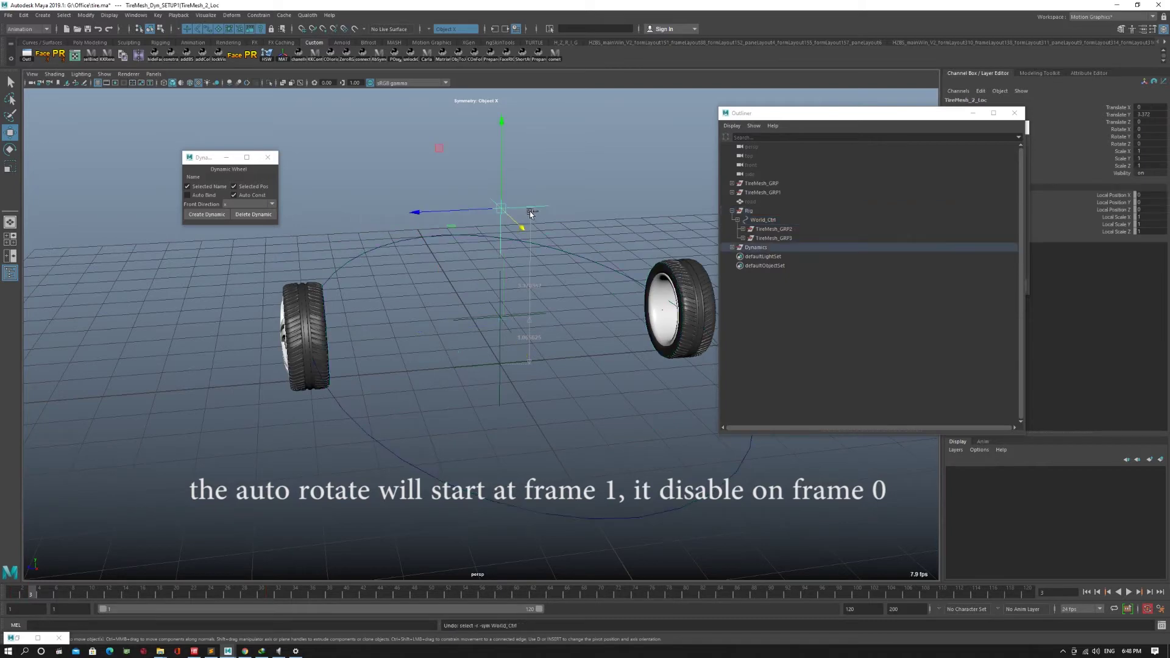
- Test rotating World_Ctrl around Y with the wheels attached and undo the rotation
right_click_drag(513, 294, 557, 319, "alt")
left_click_drag(588, 318, 460, 360, "alt")
left_click(561, 209)
key("e")
key("ctrl+z")
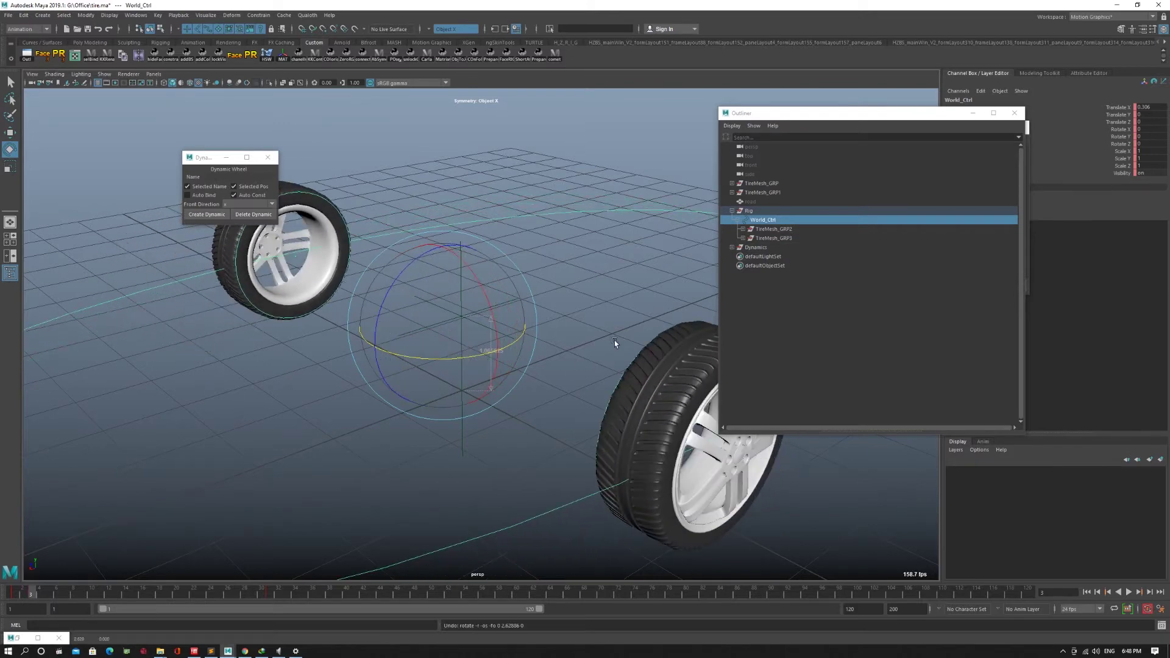
left_click_drag(783, 184, 781, 192)
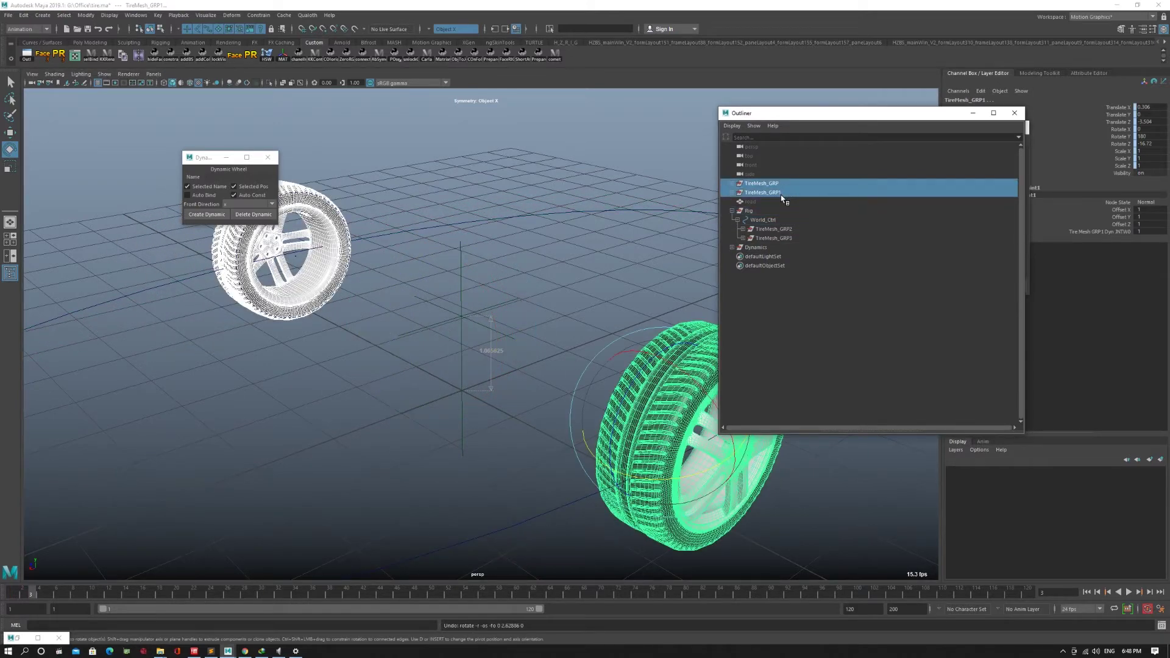
key("ctrl+d")
scroll(430, 316, "down", 5)
key("w")
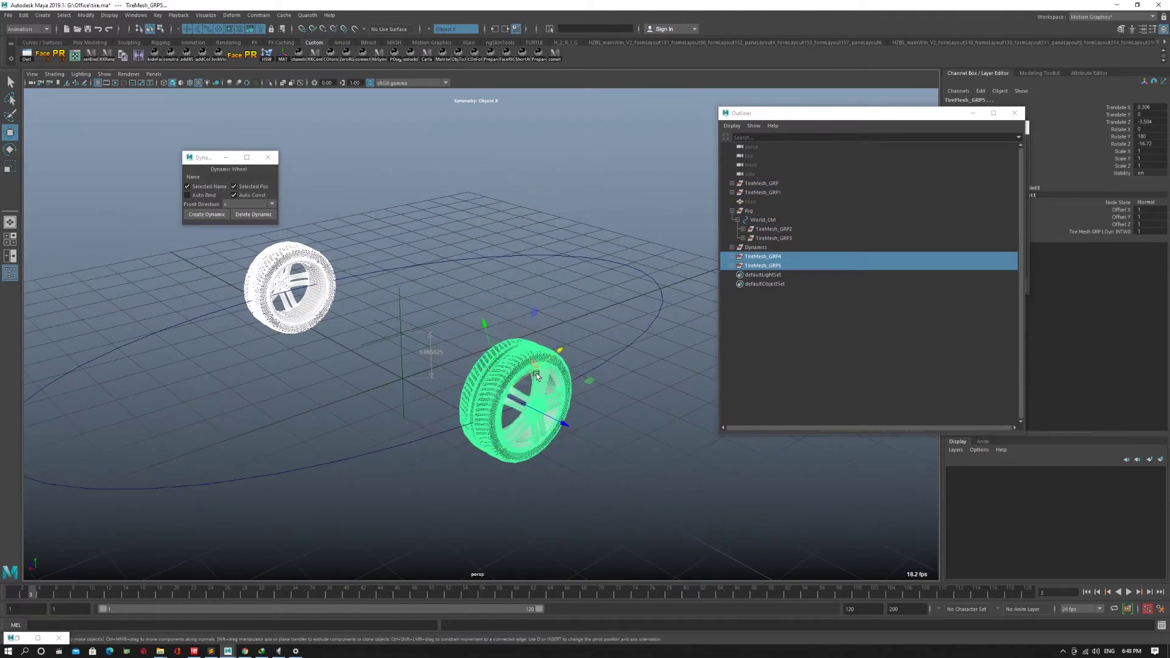
key("ctrl+z")
- Delete TireMesh_GRP2 and TireMesh_GRP3 under World_Ctrl together with the Dynamics group
left_click(762, 220)
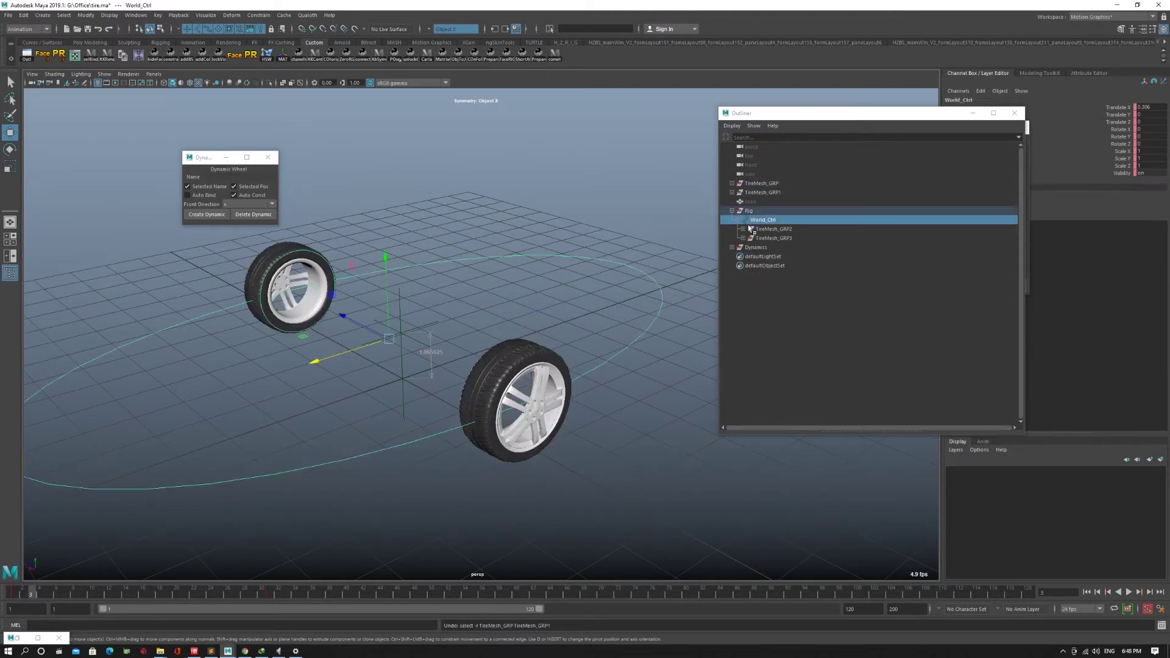
left_click_drag(767, 229, 775, 248)
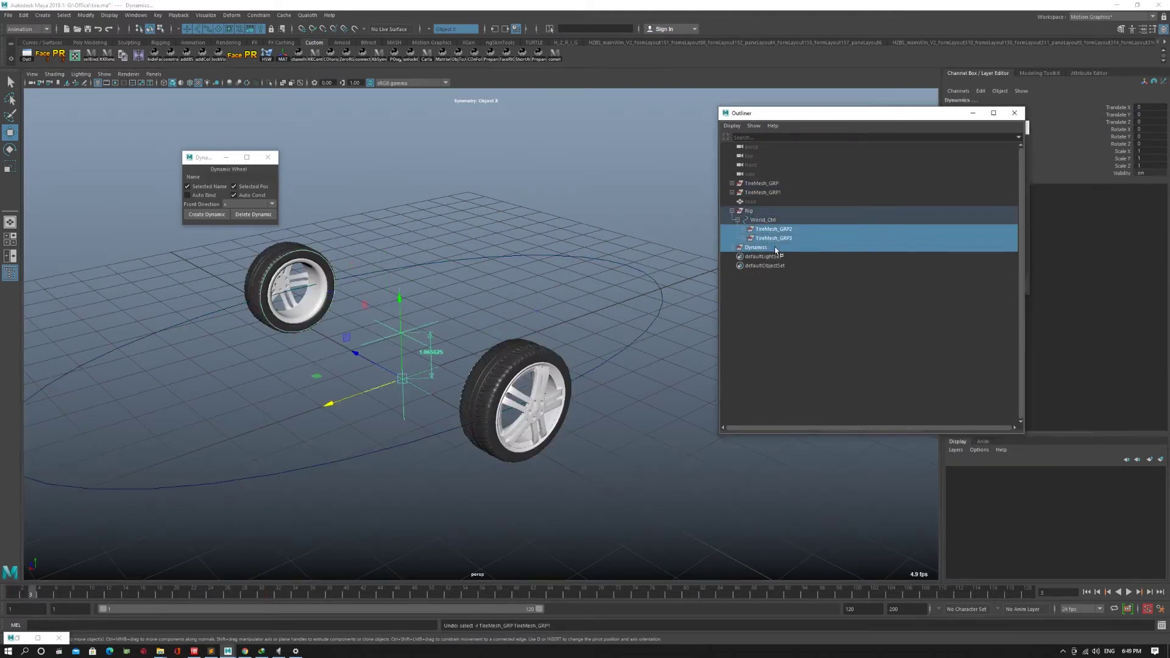
key("Delete")
left_click_drag(629, 265, 259, 221, "alt")
mouse_move(547, 258)
left_mouse_down("alt")
mouse_move(530, 254)
mouse_move(548, 244)
left_mouse_up("alt")
- Duplicate TireMesh_GRP and TireMesh_GRP1, and undo the trial move of the copies
left_click_drag(776, 184, 779, 195)
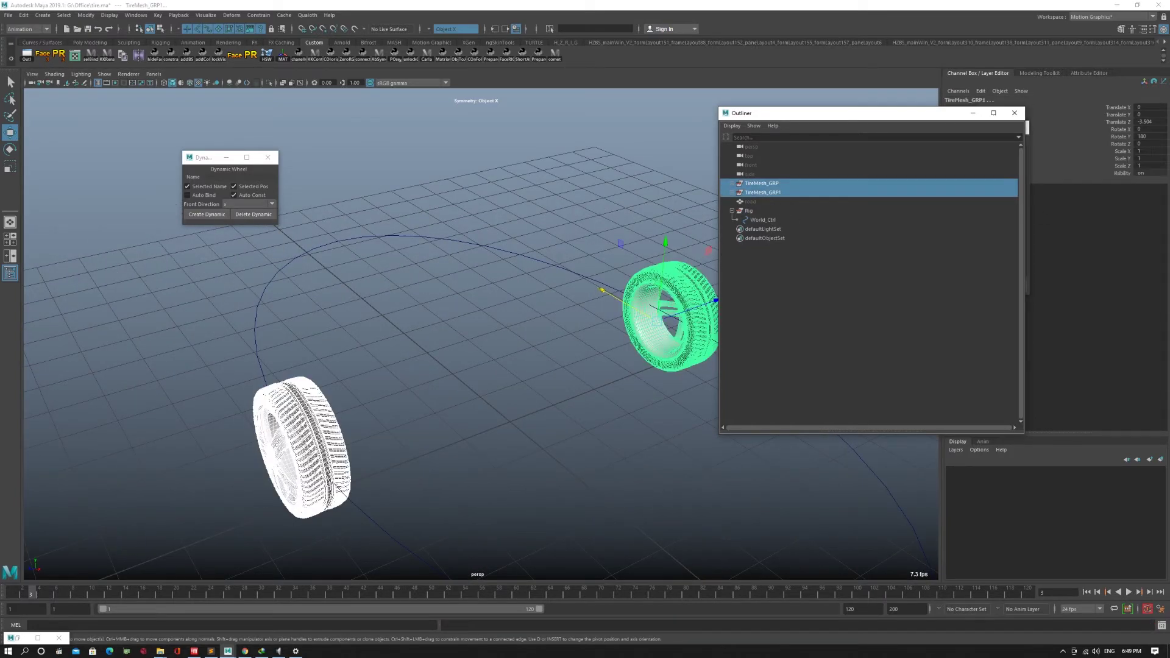
double_click(1153, 123)
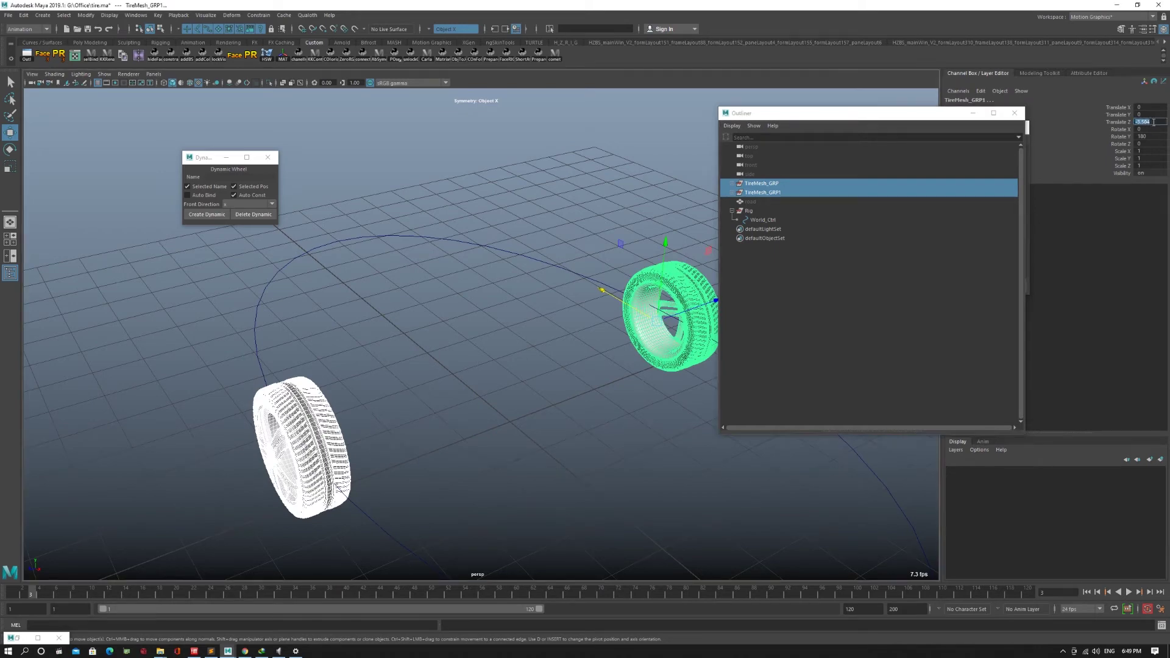
left_click_drag(508, 328, 569, 300, "alt")
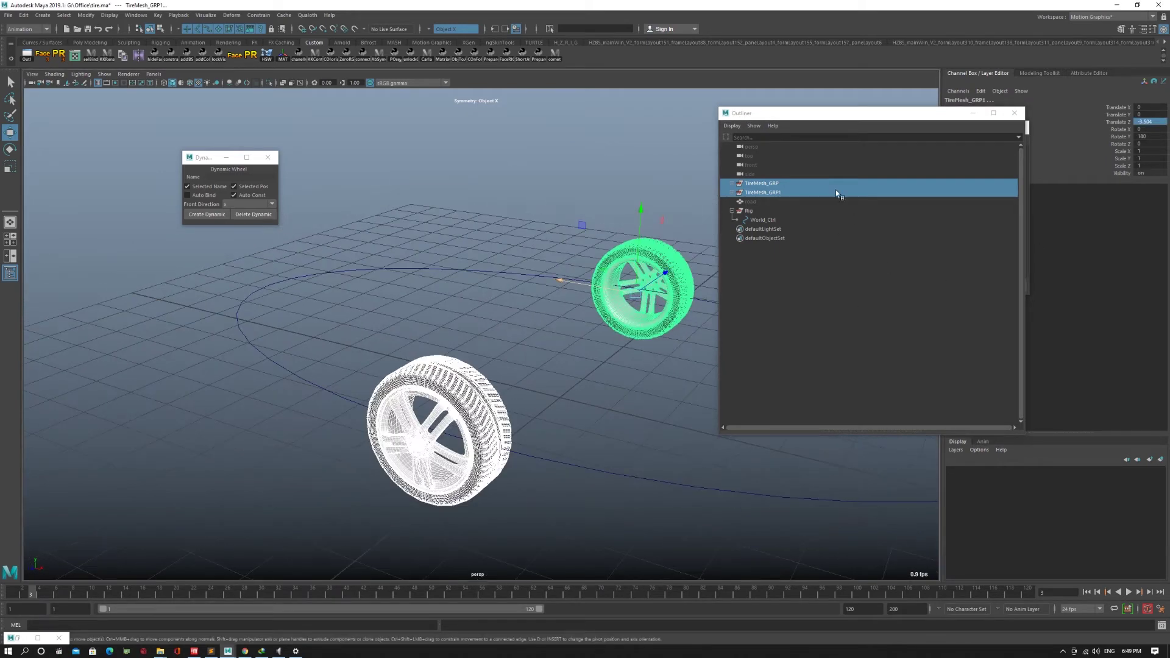
key("ctrl+d")
scroll(507, 326, "down", 4)
mouse_move(530, 291)
left_mouse_down()
mouse_move(570, 299)
mouse_move(647, 358)
mouse_move(545, 298)
left_mouse_up()
key("ctrl+z")
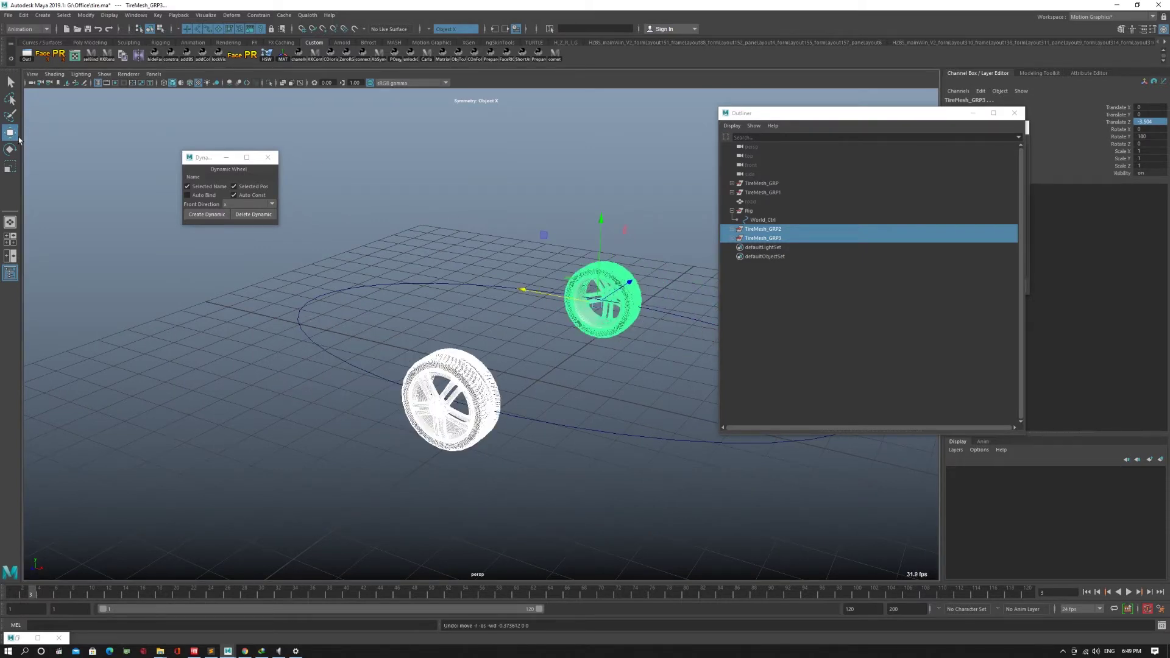
- Set the Move tool's axis orientation to World
double_click(11, 133)
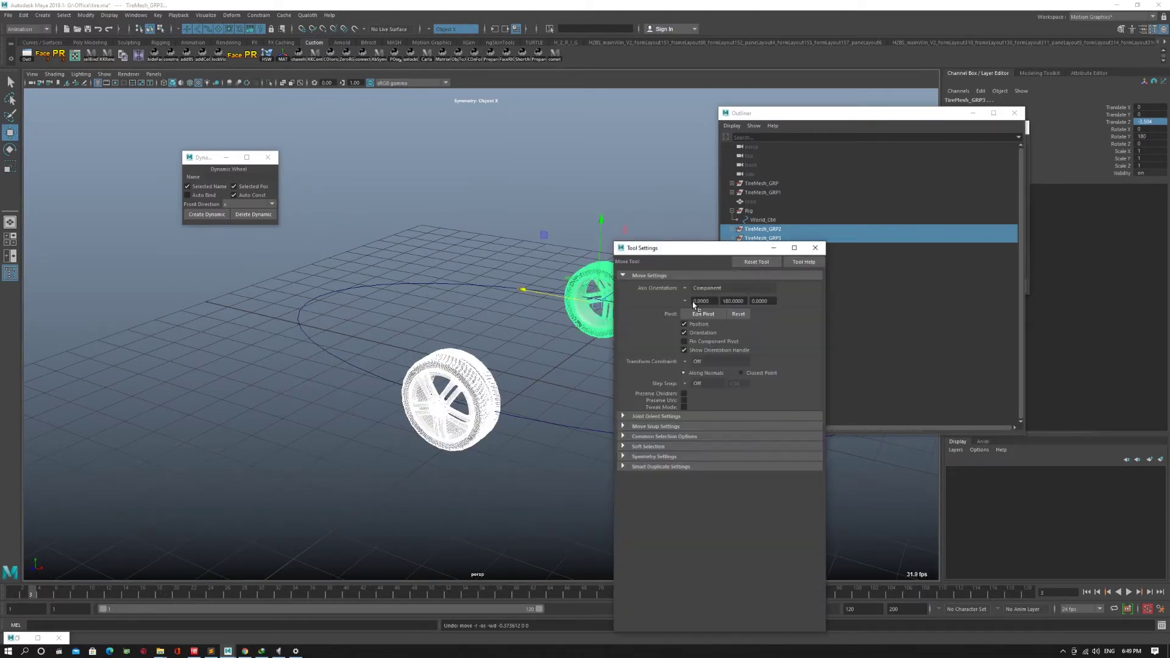
left_click(701, 288)
left_click(701, 304)
left_click(815, 248)
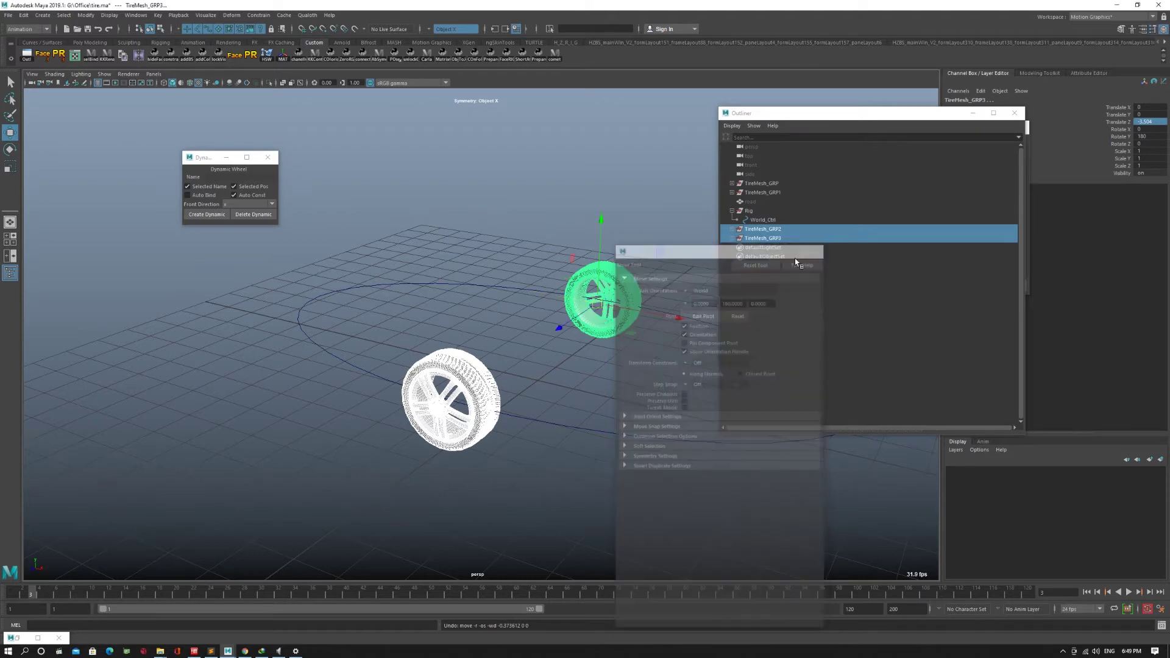
- Move the two duplicated tire groups to about 5.8 units along X to form a second axle
left_click_drag(671, 317, 835, 402)
left_click_drag(583, 331, 578, 361, "alt")
left_click_drag(646, 338, 680, 352)
left_click_drag(633, 361, 610, 374, "alt")
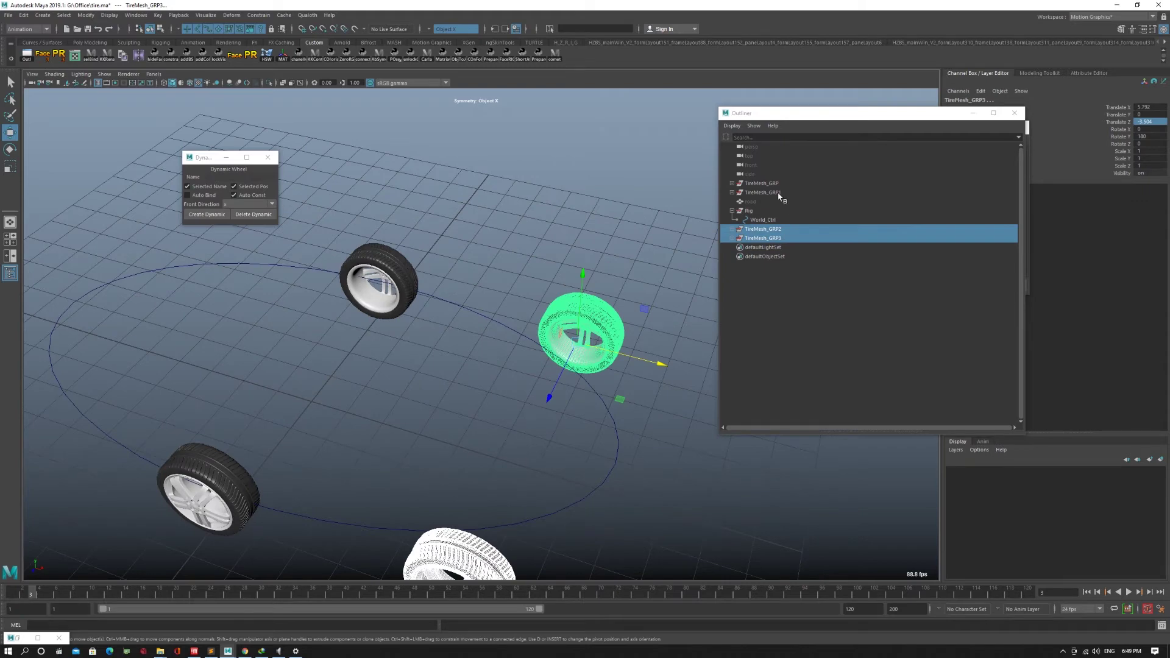
- Select TireMesh_GRP, TireMesh_GRP1, TireMesh_GRP2 and TireMesh_GRP3 and create dynamic wheel setups for all four
left_click(761, 192)
left_click(761, 183, "ctrl")
left_click(768, 229, "ctrl")
left_click(774, 238, "ctrl")
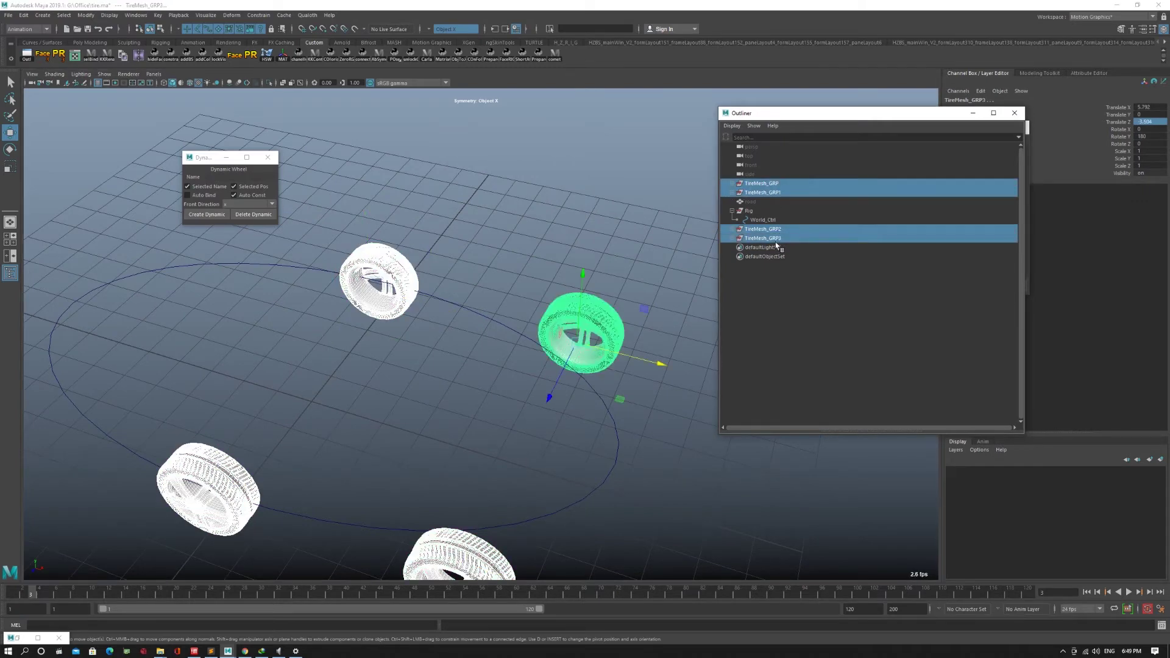
right_click_drag(552, 364, 479, 343, "alt")
left_click_drag(478, 343, 460, 336, "alt")
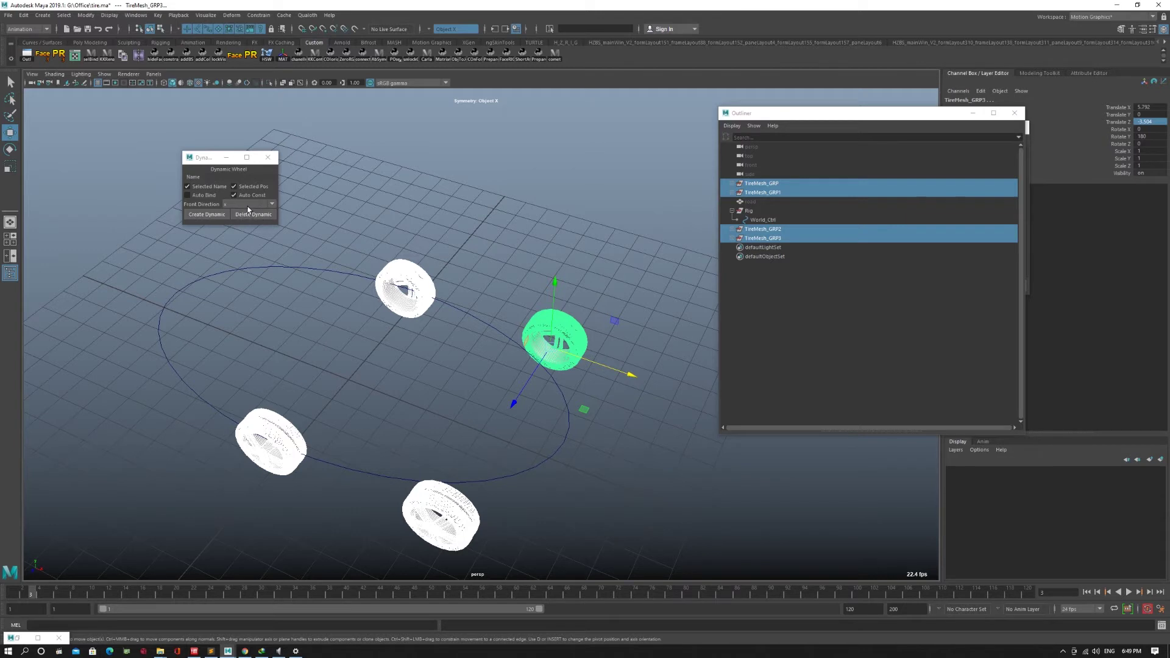
left_click(221, 217)
- Parent the new wheel groups TireMesh_GRP4 through TireMesh_GRP7 under World_Ctrl
left_click_drag(791, 260, 792, 287)
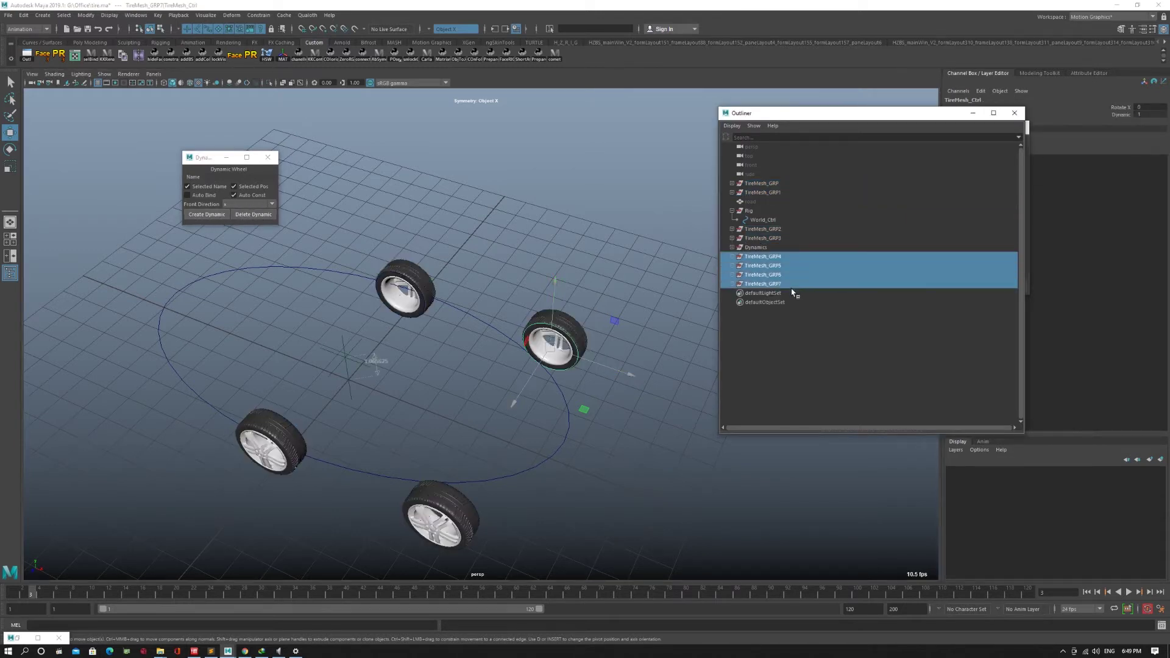
left_click(765, 221, "ctrl")
key("p")
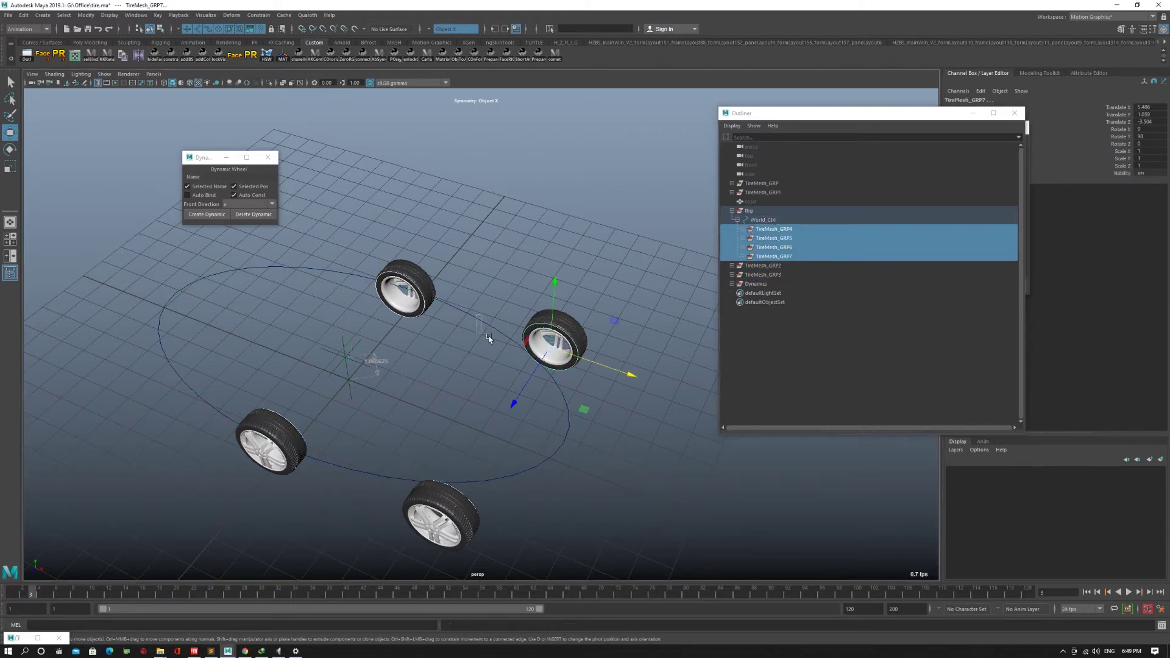
- Test moving World_Ctrl along X and rotating it with all four wheels, and undo the rotation
mouse_move(410, 386)
left_mouse_down()
mouse_move(340, 391)
mouse_move(375, 390)
mouse_move(401, 370)
left_mouse_up()
key("e")
key("ctrl+z")
- Parent the Dynamics group under Rig and hide it
left_click(738, 220)
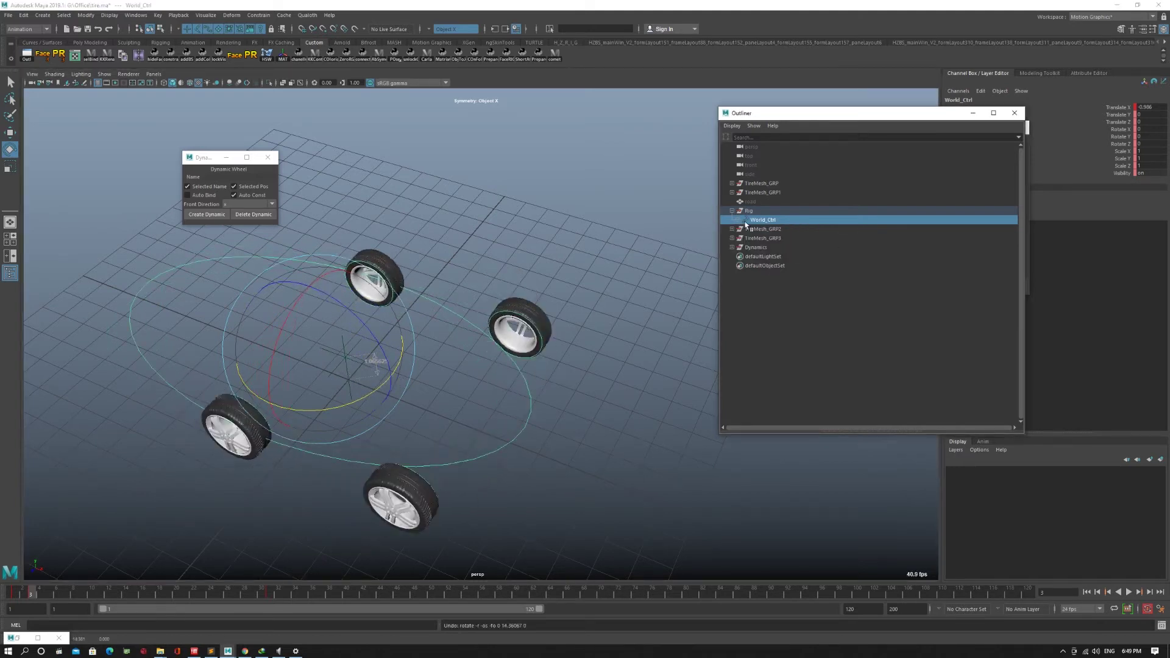
left_click_drag(758, 246, 764, 220)
key("ctrl+h")
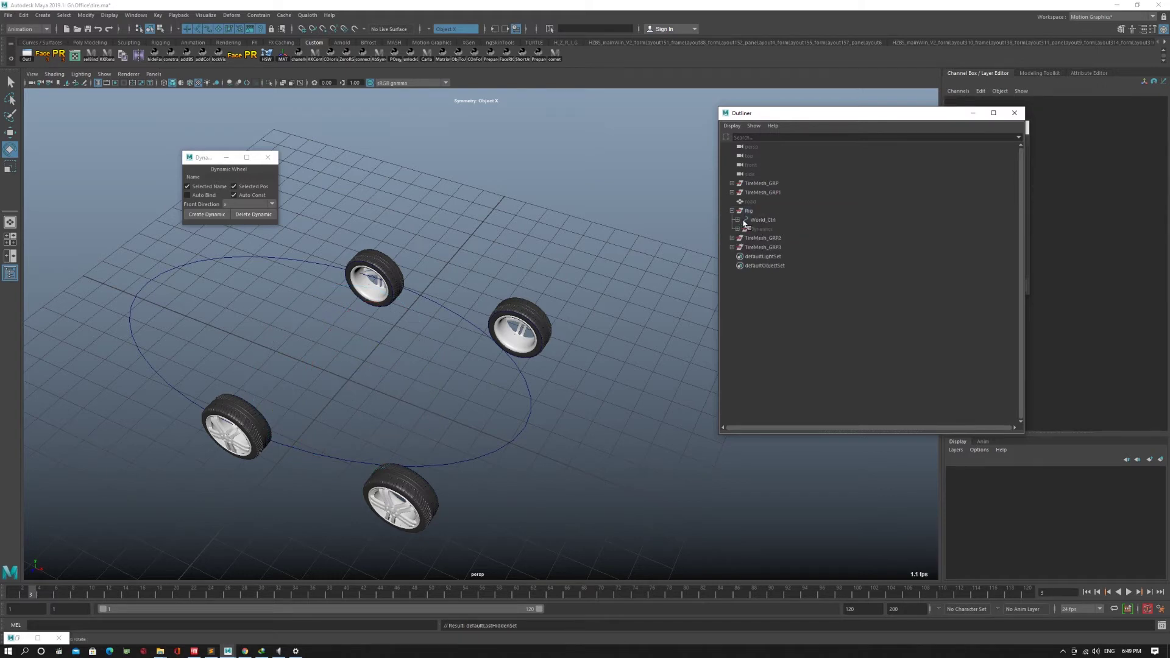
- Move World_Ctrl to about -1.9 along X to check the rolling of the four wheels
left_click(758, 219)
key("w")
middle_click_drag(384, 366, 374, 389)
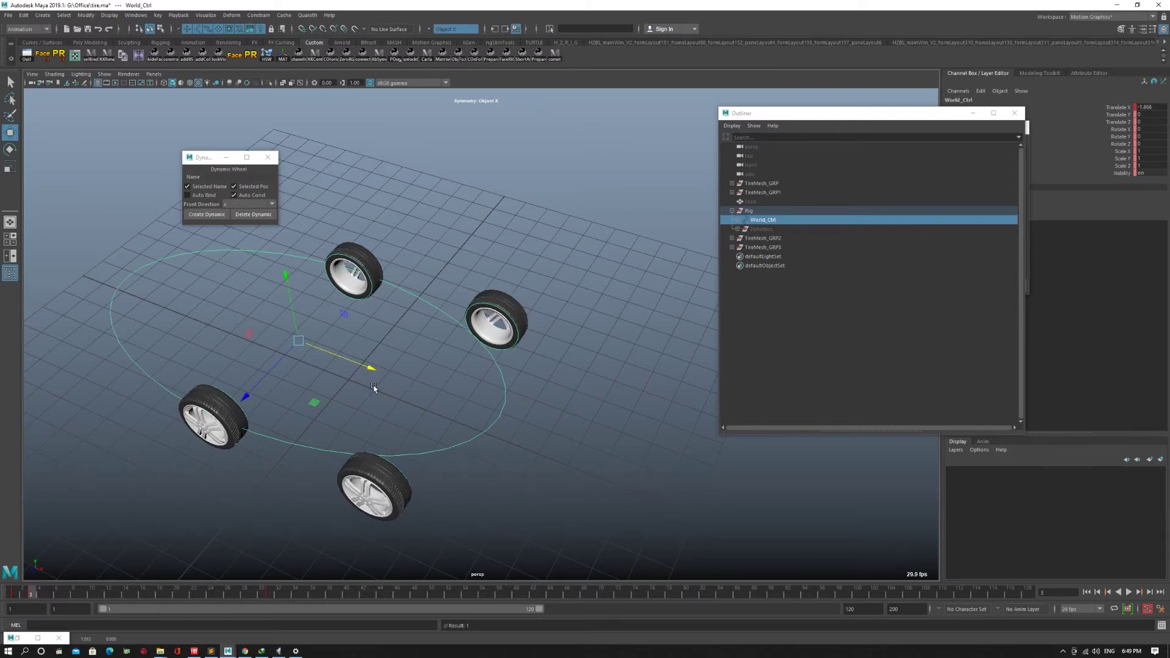
- Inspect the contents of TireMesh_GRP2 and World_Ctrl, and select the TireMesh_Ctrl under TireMesh_GRP4
left_click(408, 475)
scroll(495, 232, "up", 9)
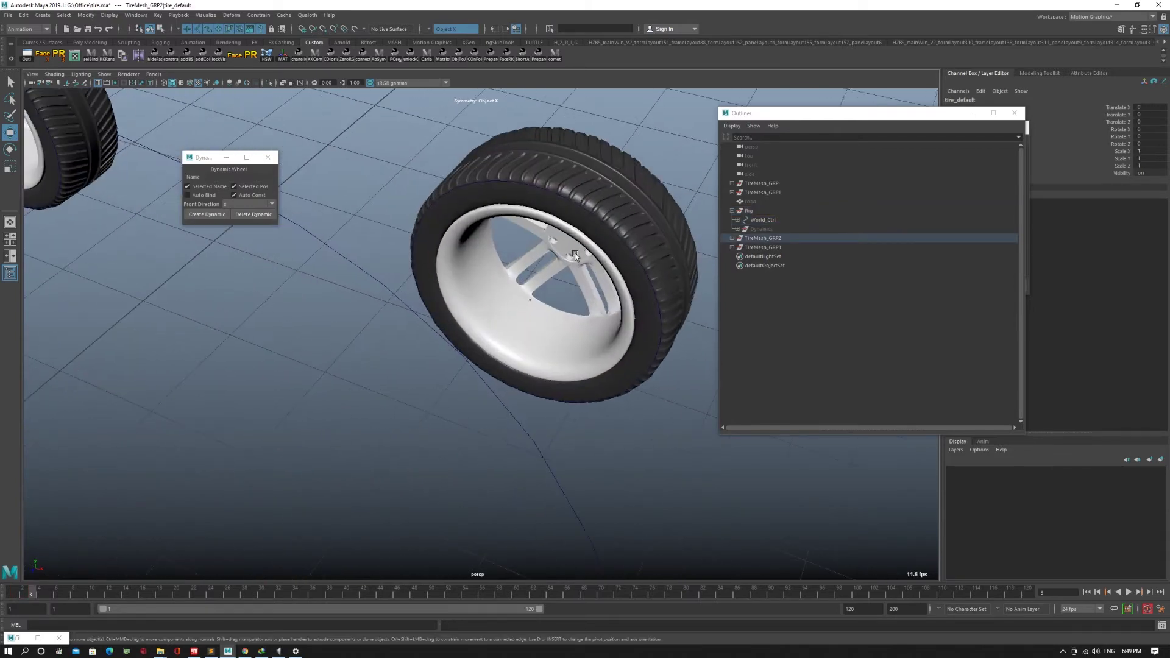
left_click(732, 238)
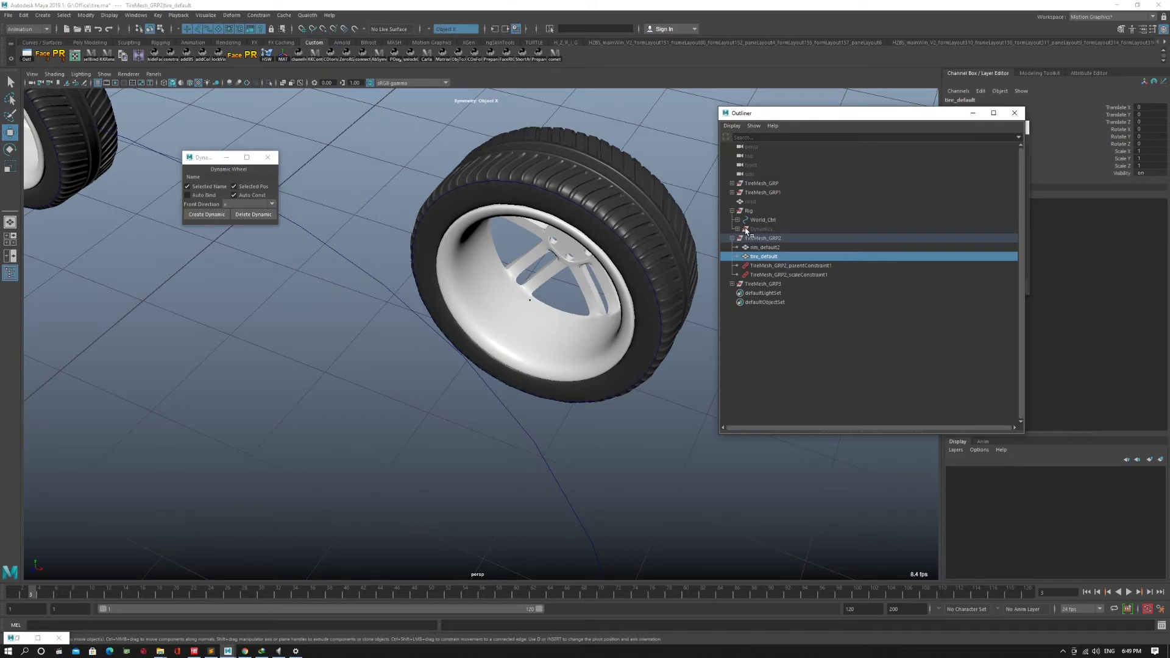
left_click(738, 220)
left_click(783, 239)
scroll(369, 259, "down", 4)
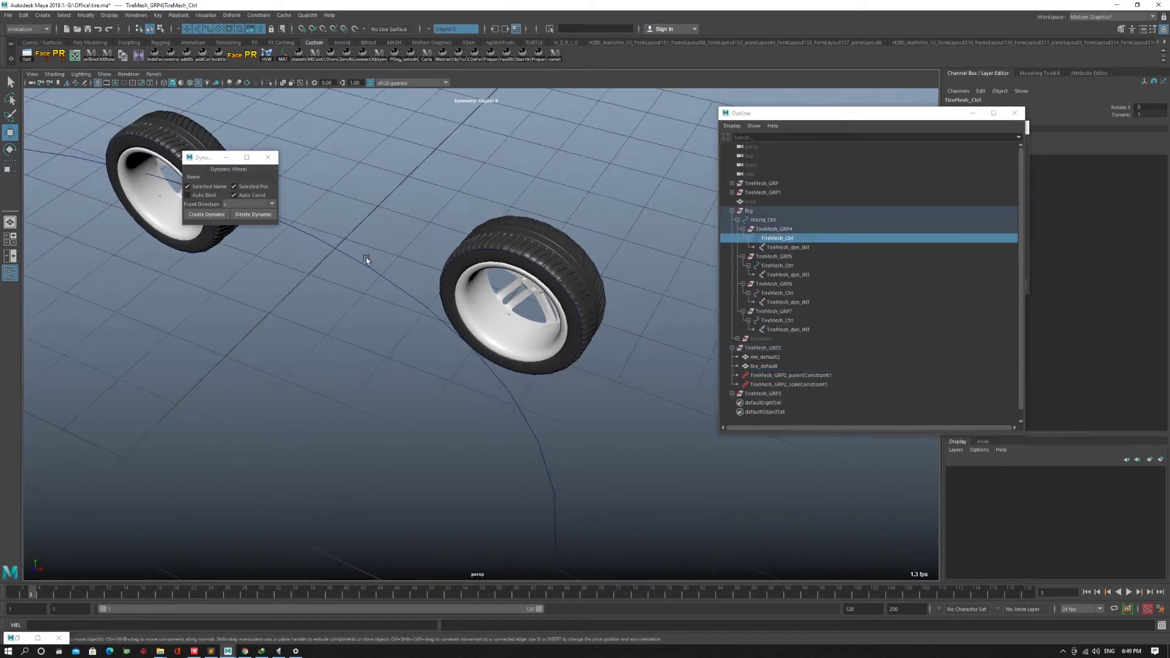
- Test rotating the selected TireMesh_Ctrl of TireMesh_GRP4 by hand and undo the rotation
middle_click_drag(531, 396, 587, 279, "alt")
scroll(466, 364, "down", 6)
left_click_drag(587, 279, 404, 300, "alt")
middle_click_drag(403, 299, 483, 399, "alt")
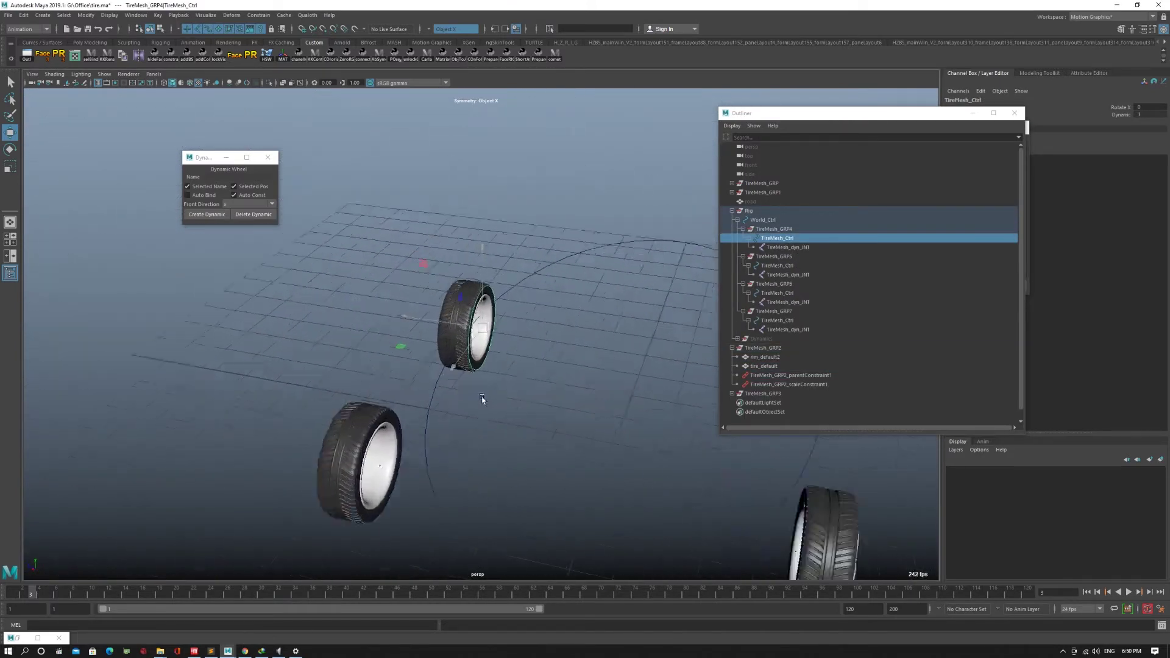
left_click_drag(483, 399, 502, 382, "alt")
scroll(502, 383, "up", 4)
key("e")
left_click_drag(547, 296, 688, 295)
key("ctrl+z")
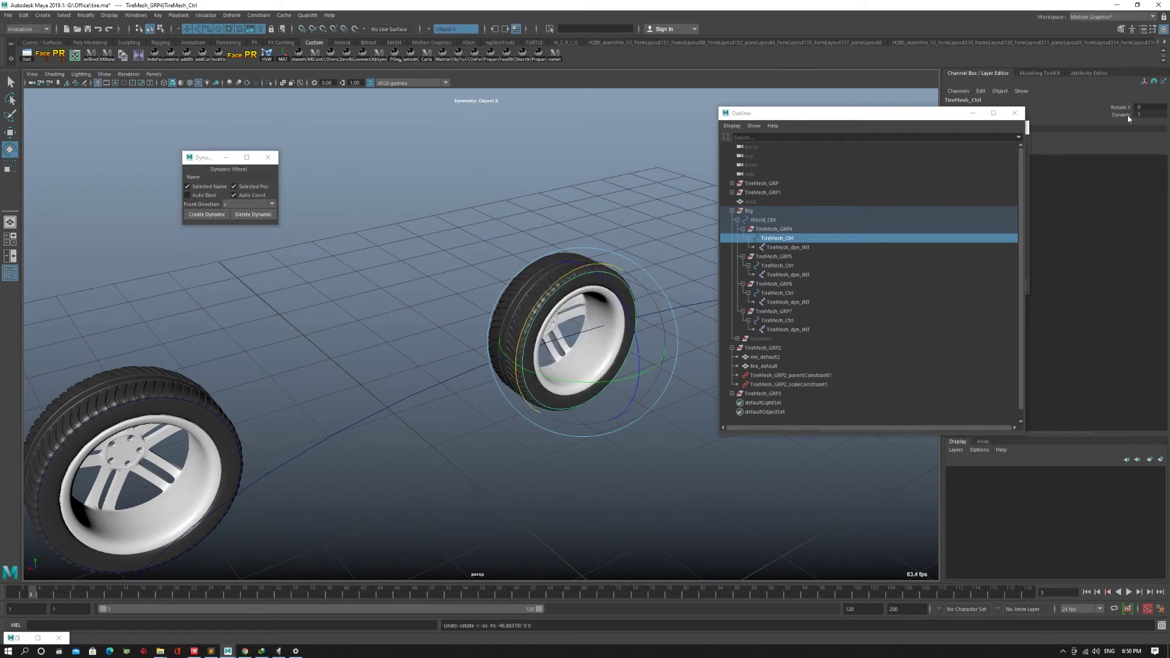
- Select the TireMesh_dyn_JNT joint under TireMesh_GRP4 and examine its placement in the wheel
scroll(483, 246, "down", 2)
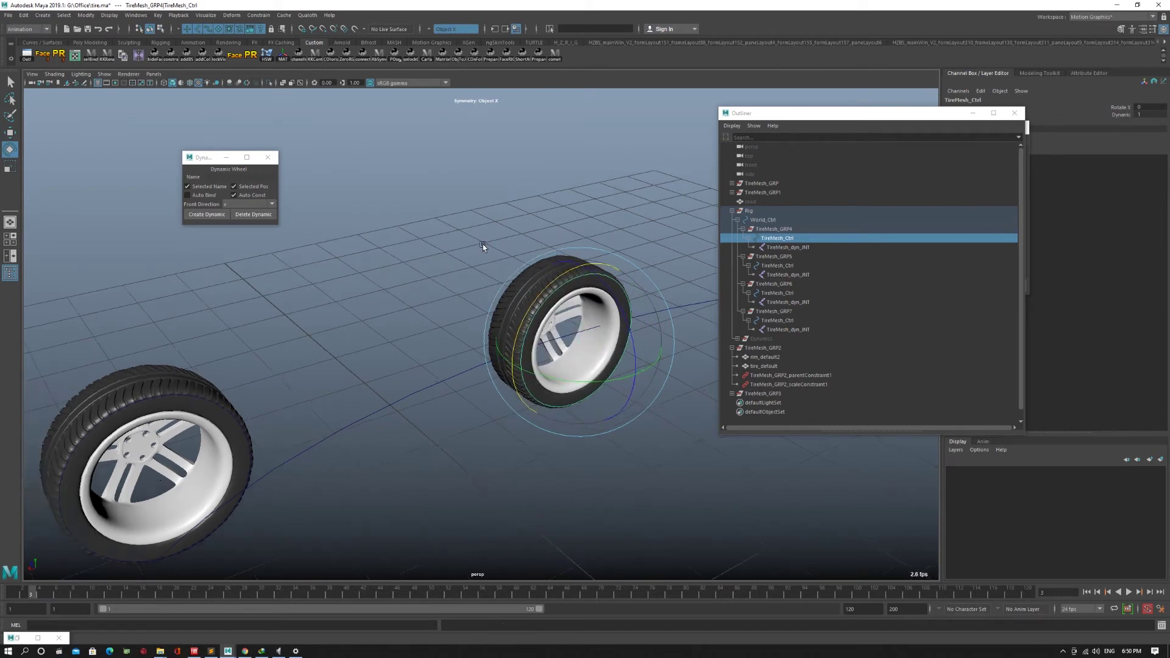
left_click(803, 247)
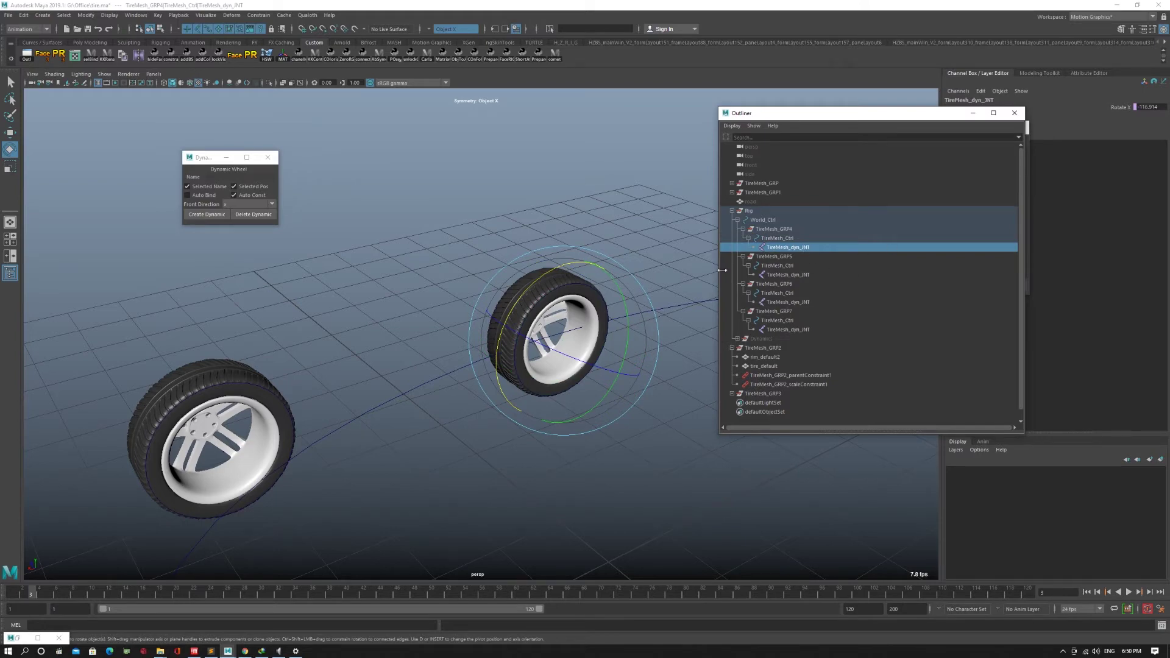
key("w")
key("f")
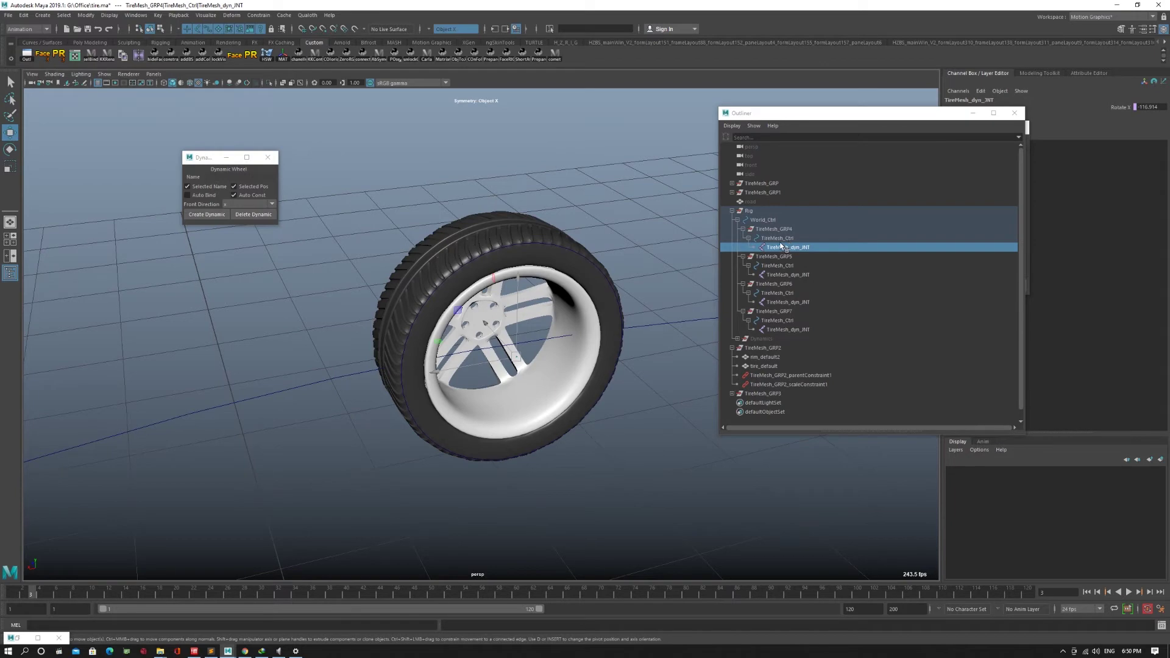
right_click_drag(549, 380, 538, 350, "alt")
scroll(529, 454, "down", 2)
- Test World_Ctrl again by moving it along X and rotating it, and undo the last rotation
left_click(779, 221)
scroll(542, 419, "down", 4)
middle_click_drag(548, 415, 487, 325, "alt")
left_click_drag(426, 345, 514, 368)
key("e")
key("ctrl+z")
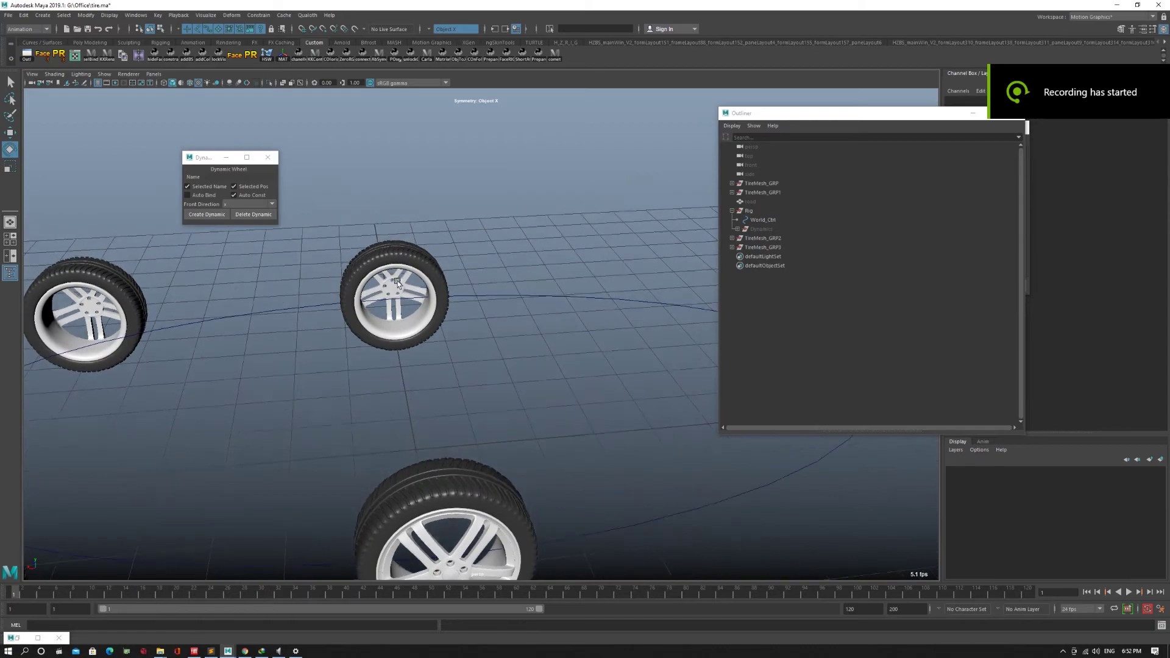
- Select TireMesh_GRP, turn off Selected Name for the dynamic wheel, and enter a custom wheel name
right_click_drag(412, 309, 500, 319, "alt")
left_click_drag(310, 211, 430, 238, "alt")
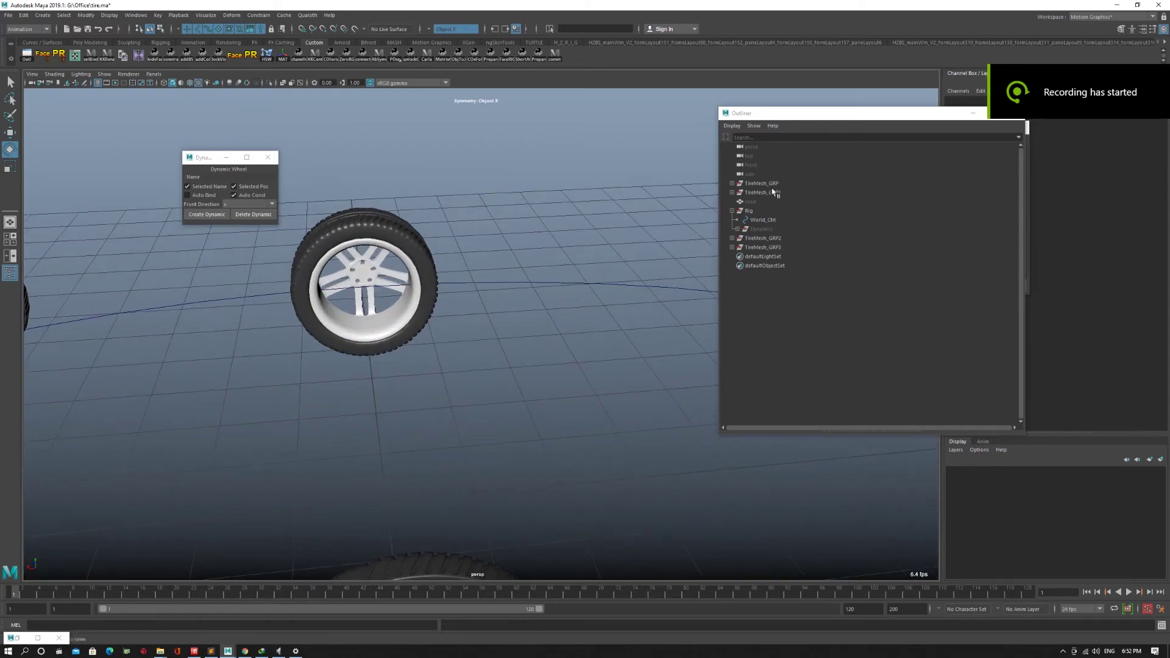
left_click(762, 183)
left_click_drag(515, 261, 404, 295, "alt")
left_click(206, 187)
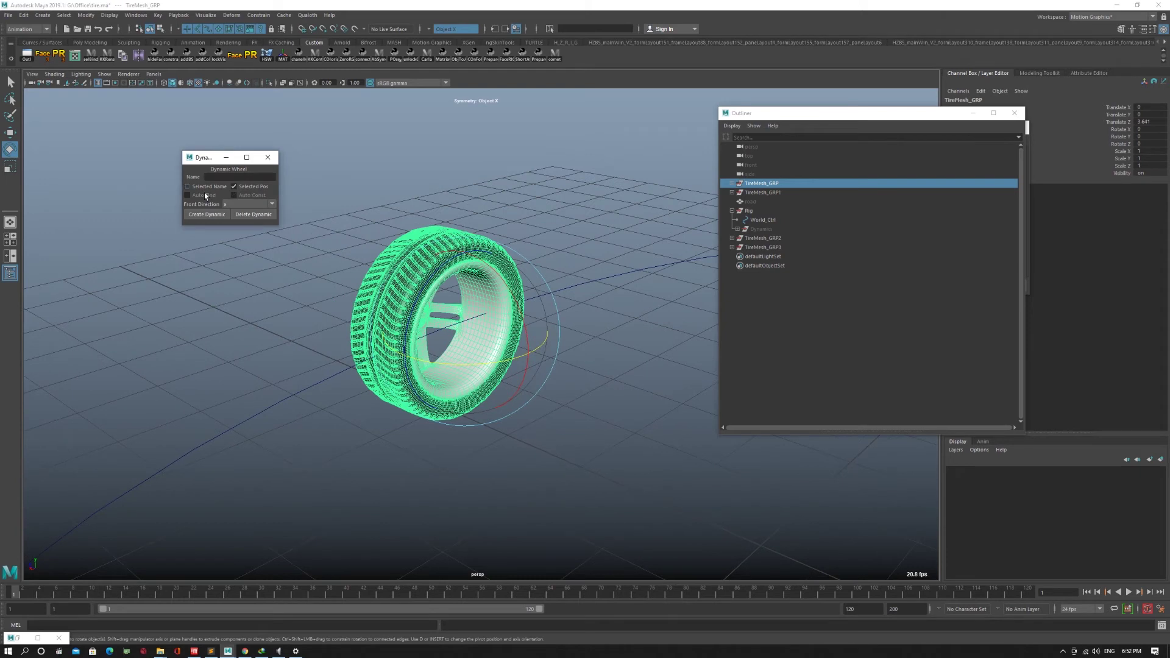
left_click(235, 178)
left_click_drag(513, 309, 485, 313, "alt")
key("w")
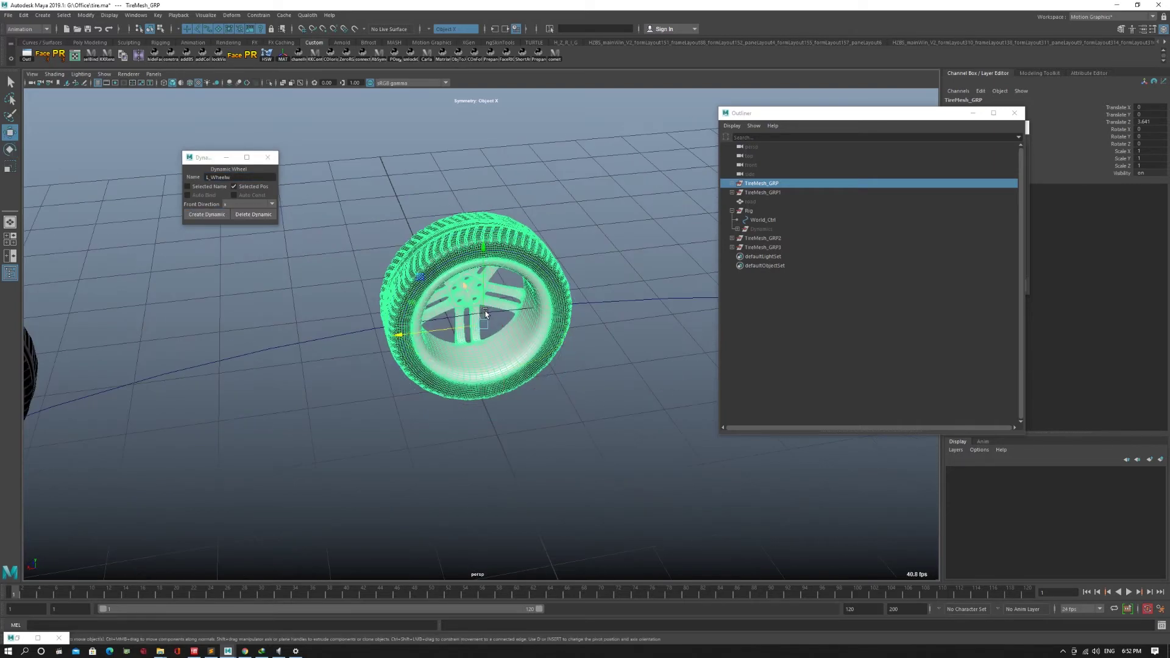
- Create the dynamic wheel for TireMesh_GRP, test moving the new L_Wheelw_GRP, and undo the move
left_click(215, 219)
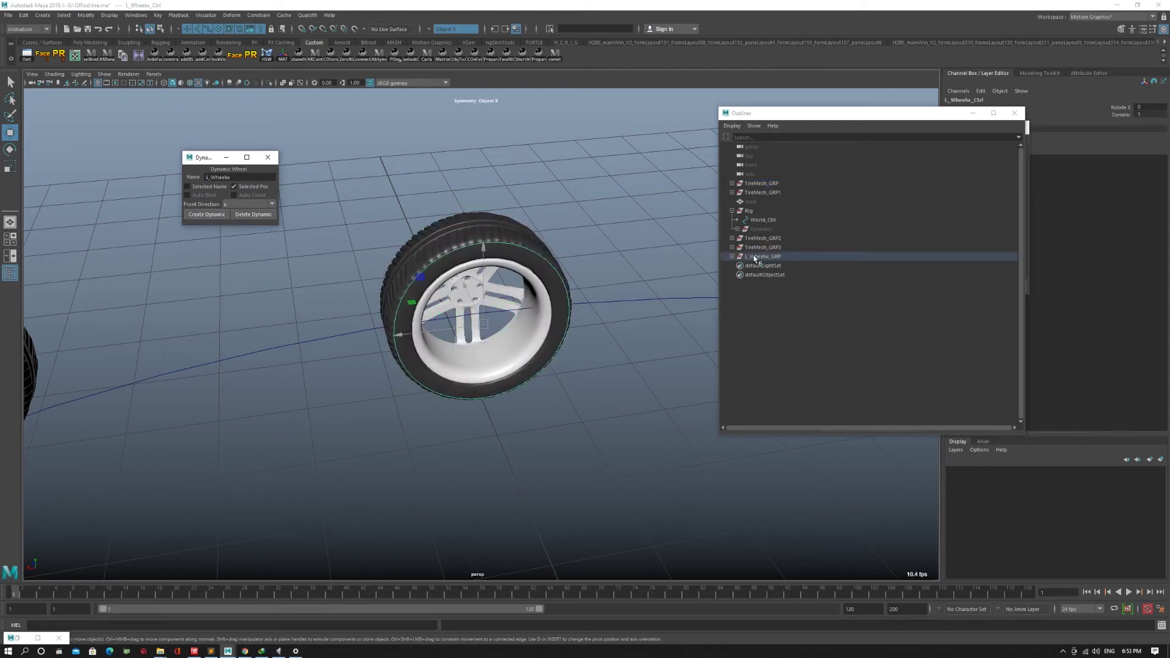
left_click(761, 258)
middle_click_drag(600, 323, 632, 317)
key("ctrl+z")
- Parent-constrain TireMesh_GRP to the L_Wheelw_dyn_JNT joint inside L_Wheelw_GRP
left_click(732, 257)
left_click(738, 266)
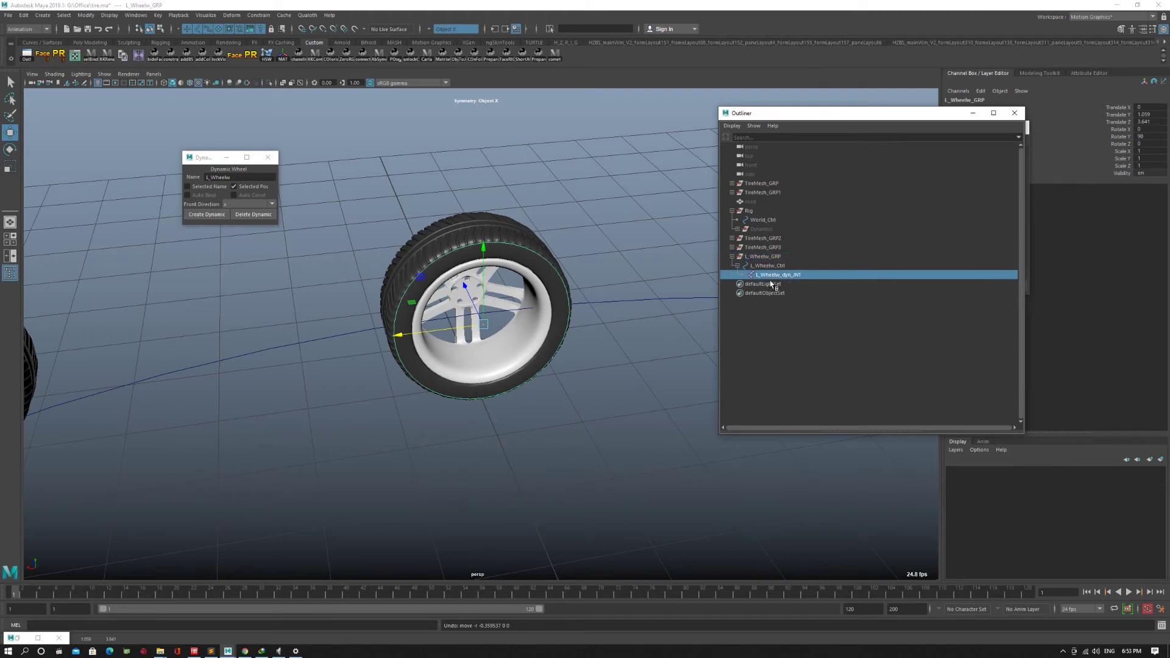
left_click(771, 275)
left_click(769, 184, "ctrl")
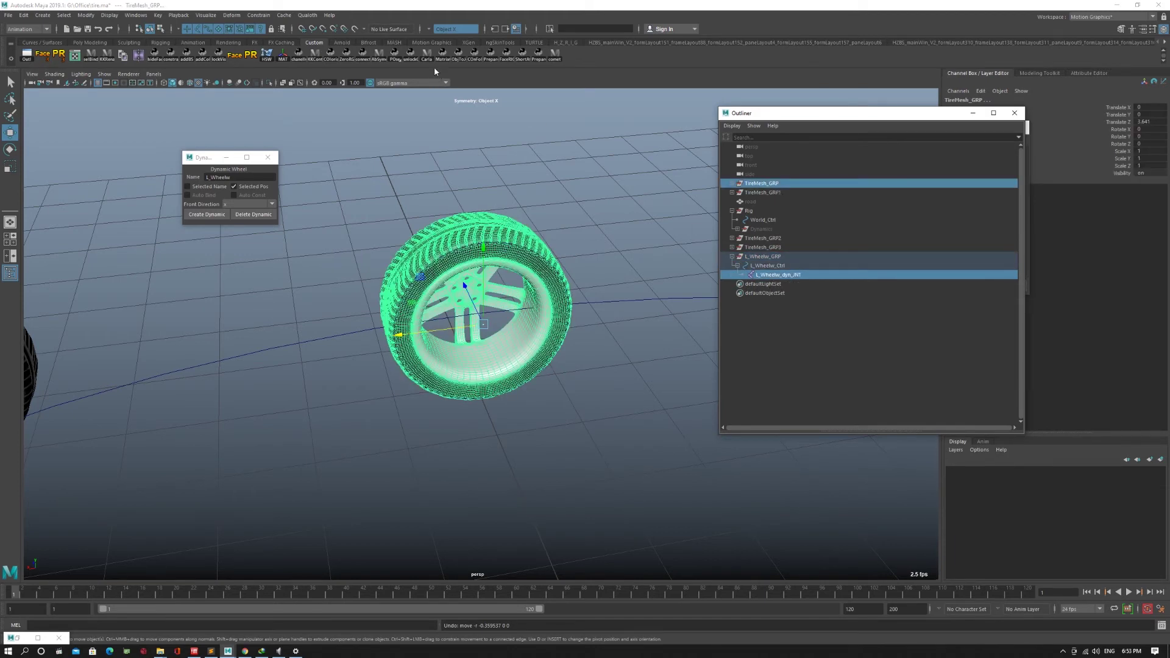
left_click(258, 15)
left_click(284, 38)
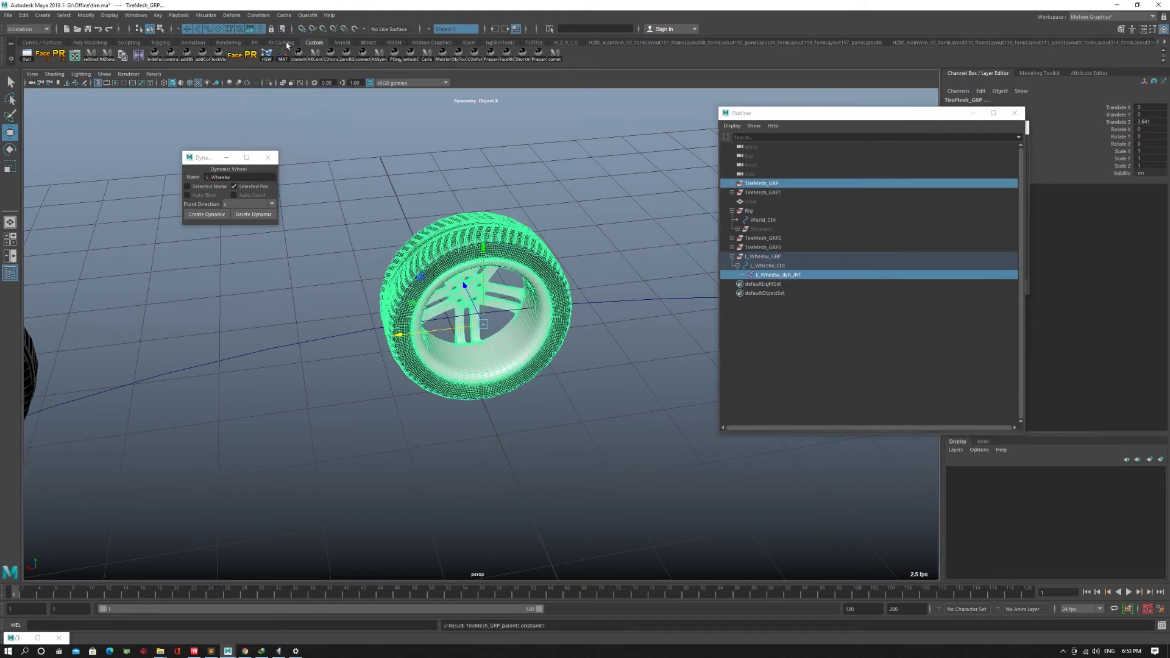
- Test the constrained wheel by moving L_Wheelw_GRP along X, and undo the move
left_click(785, 257)
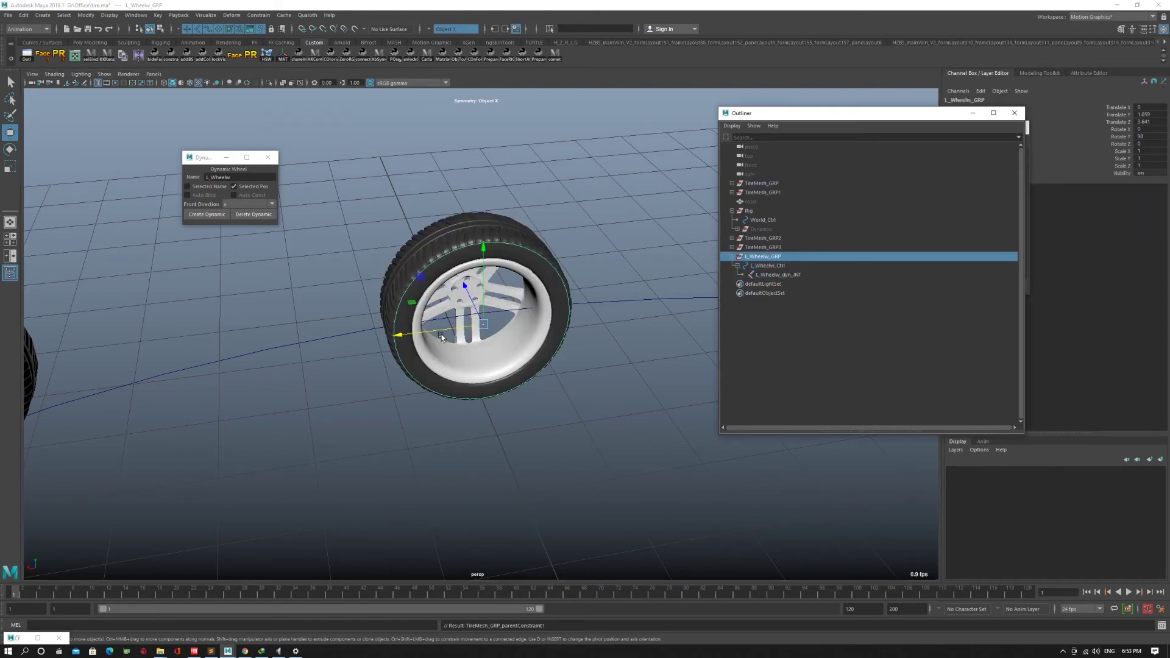
left_click_drag(441, 335, 465, 331)
key("ctrl+z")
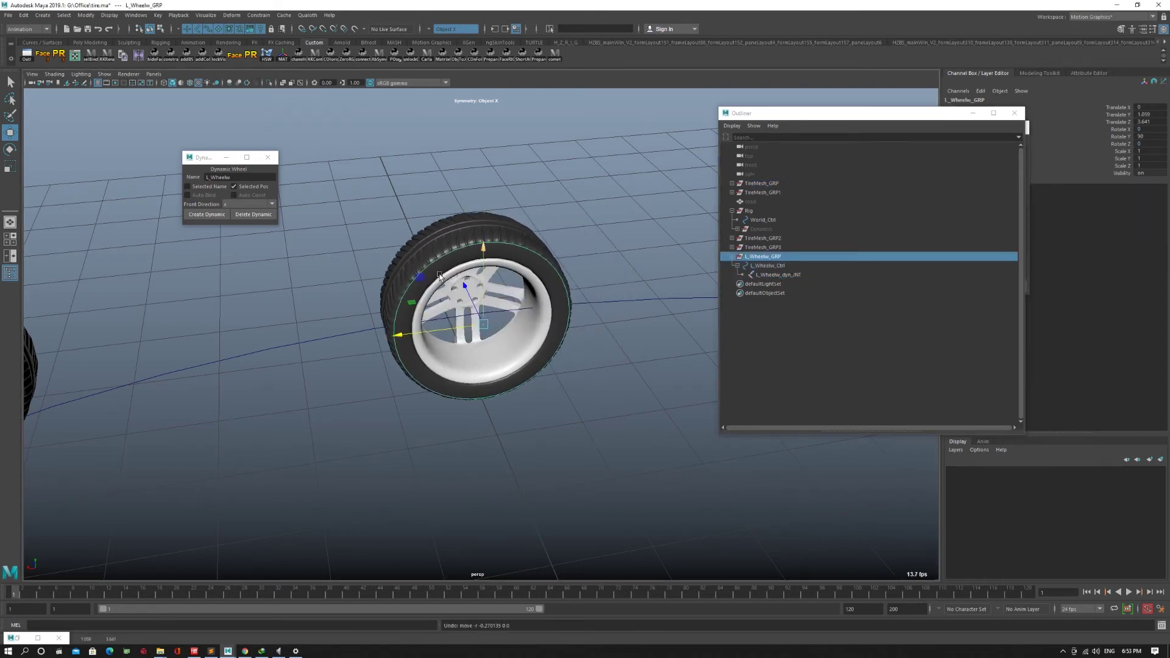
left_click_drag(438, 274, 440, 247, "alt")
right_click_drag(440, 247, 615, 315, "alt")
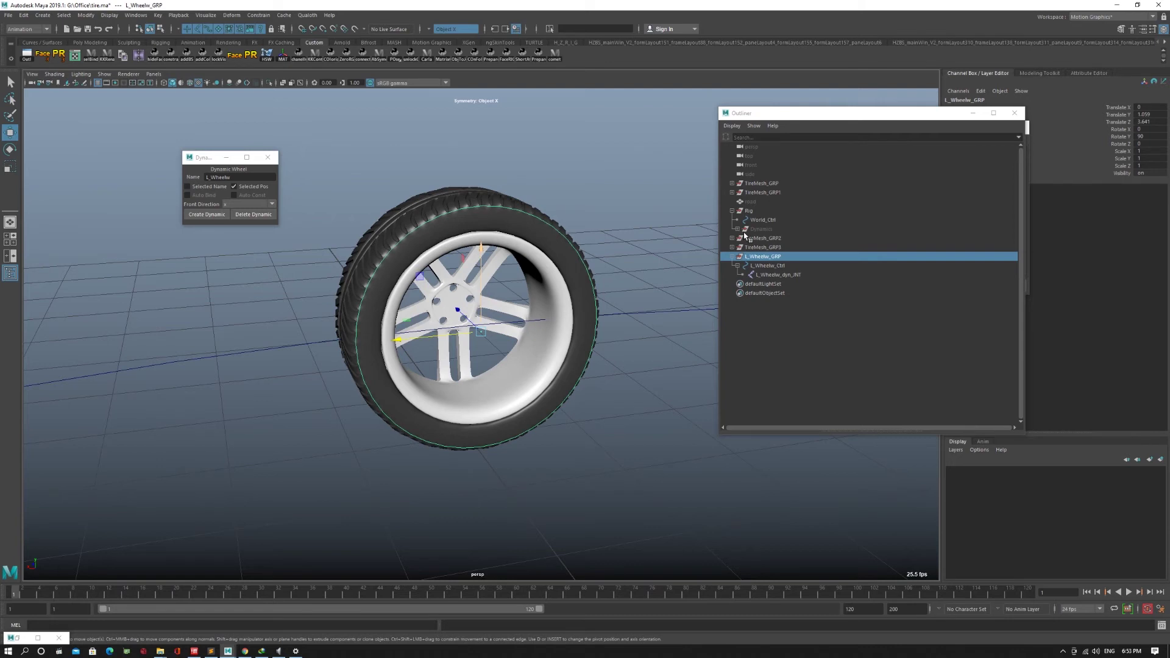